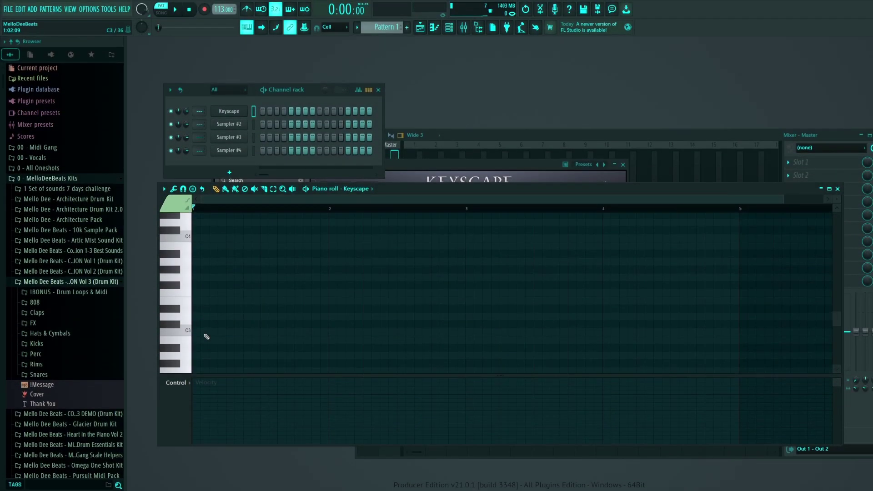
Step: Sketch a starting melody of F3 and C#4 notes across bars 1 and 2 and play it back
scroll(203, 316, "up", 2)
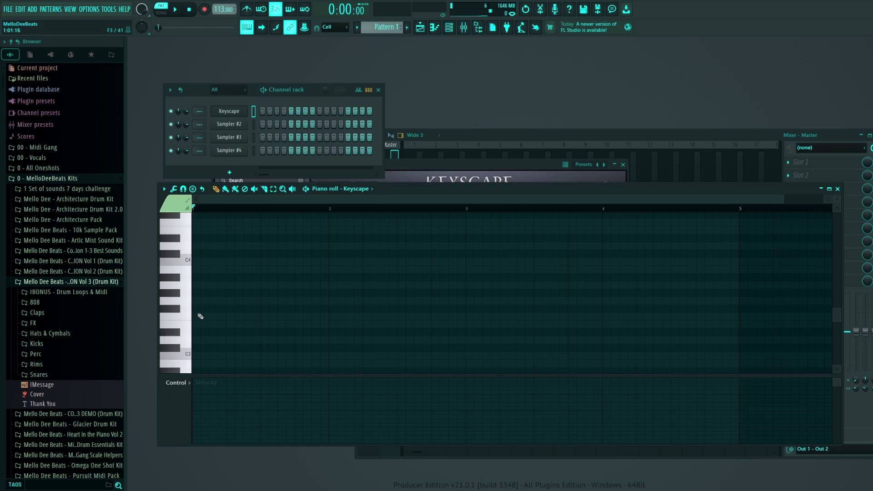
left_click(201, 316)
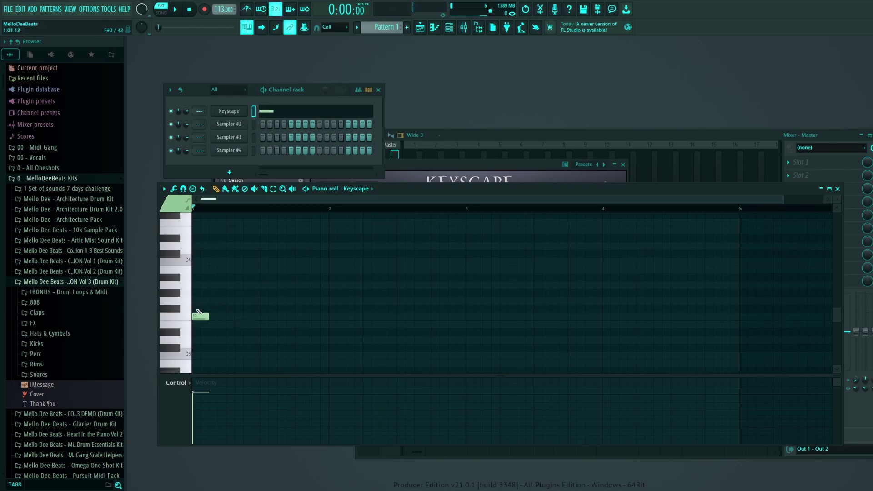
left_click(320, 254)
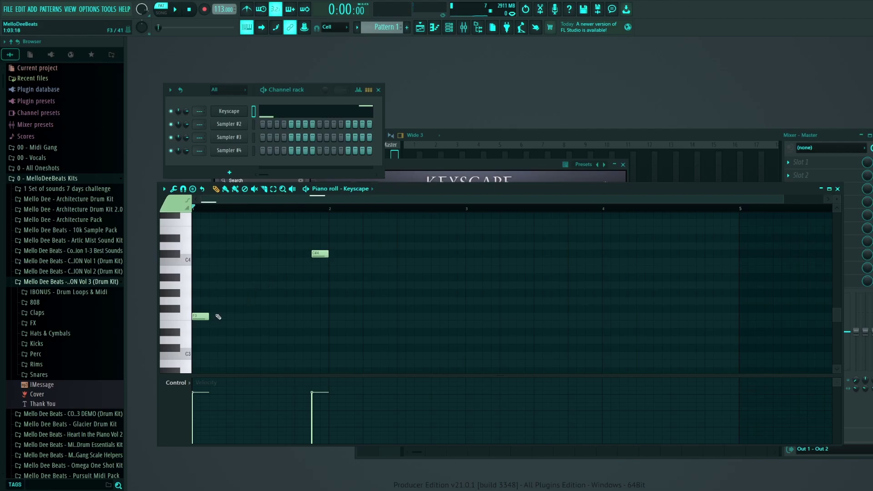
left_click(251, 316)
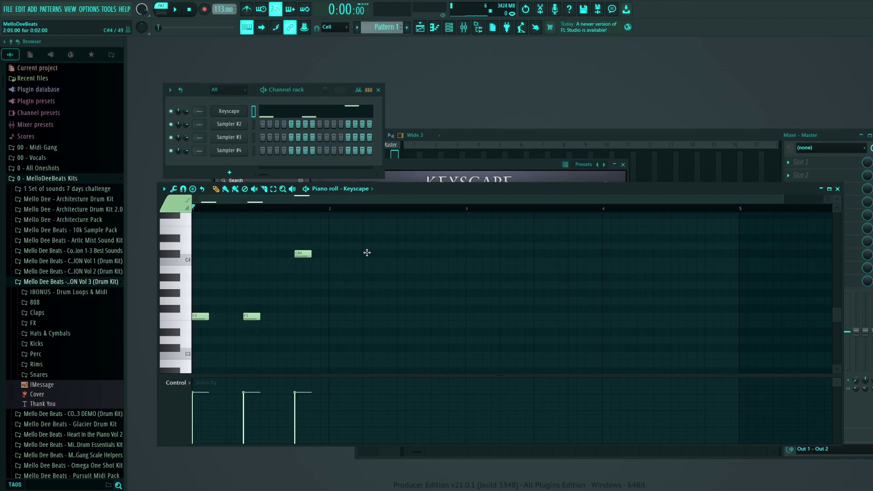
left_click(421, 254)
key("space")
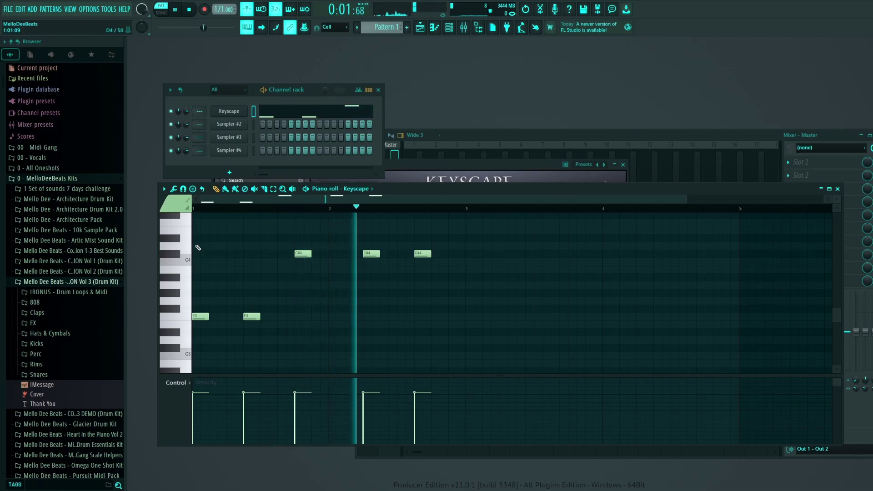
key("space")
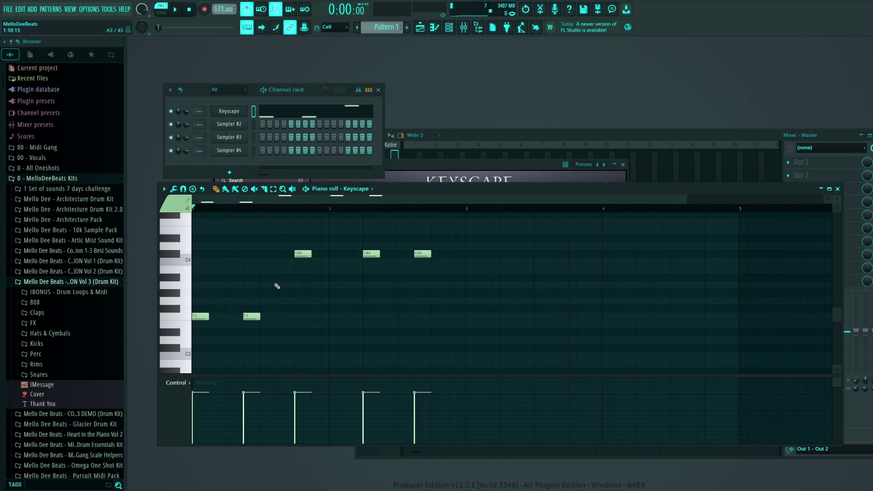
Step: Shift bar 1's C#4 to the end of the bar and try F#3 and G3 between the F3 notes, settling on G#3
left_click_drag(302, 255, 319, 254)
left_click(232, 308)
key("space")
key("space")
right_click(234, 308)
left_click(232, 299)
key("space")
key("space")
right_click(234, 301)
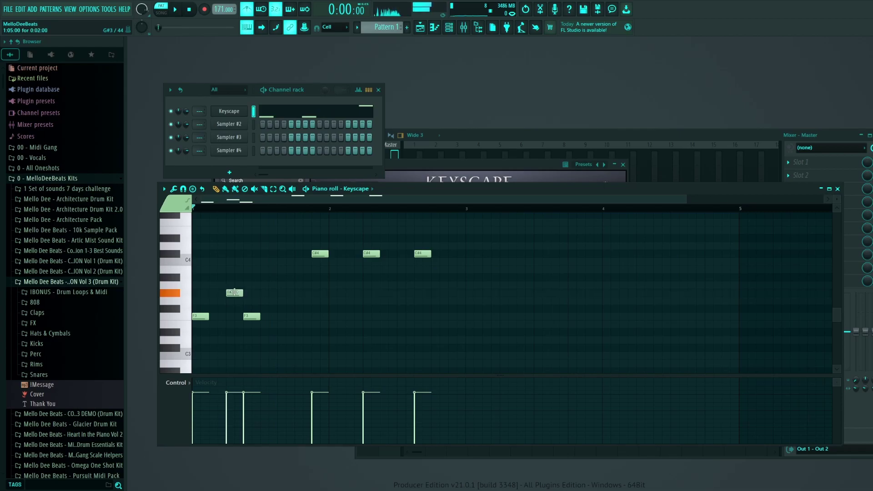
Step: Raise bar 1's second F3 to G3 and add a C4 just before the C#4, checking by playback
key("space")
key("space")
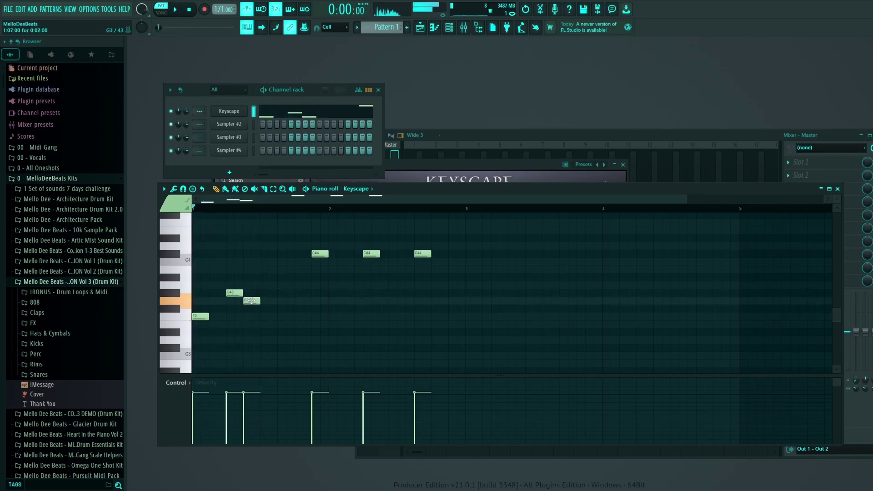
key("space")
key("space")
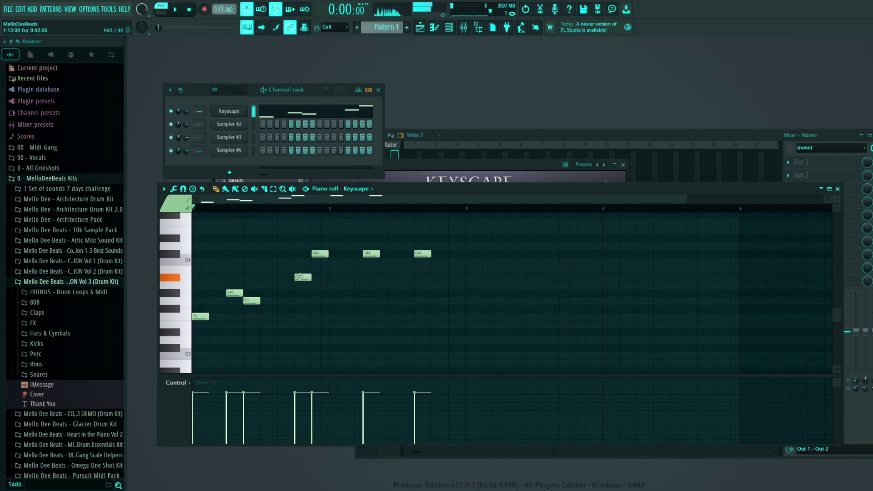
left_click_drag(299, 276, 300, 260)
key("space")
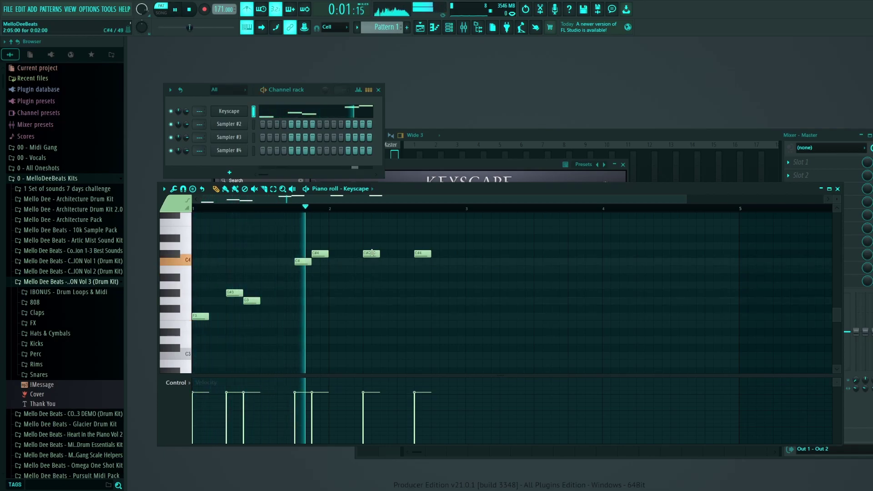
key("space")
Step: Rework bar 2's melody into C4, A#3, two adjacent G3 notes and a closing D#3, and listen back
left_click_drag(372, 253, 434, 301)
left_click(450, 332)
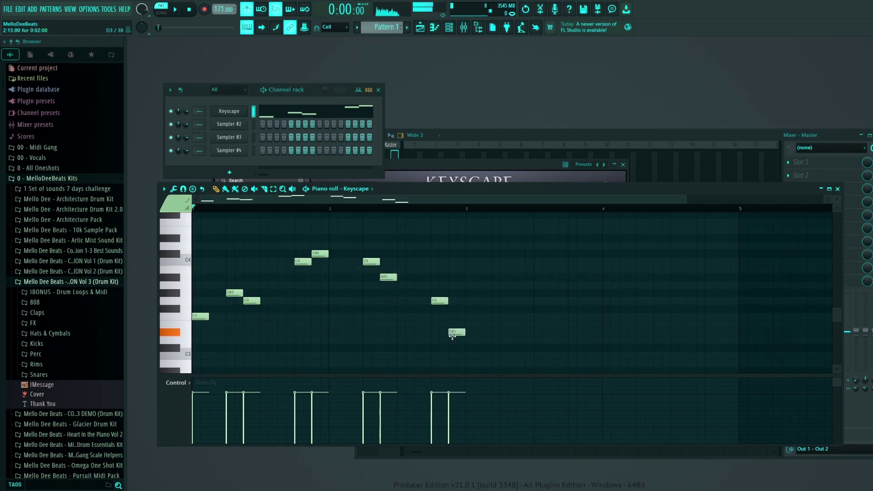
key("space")
left_click(418, 301)
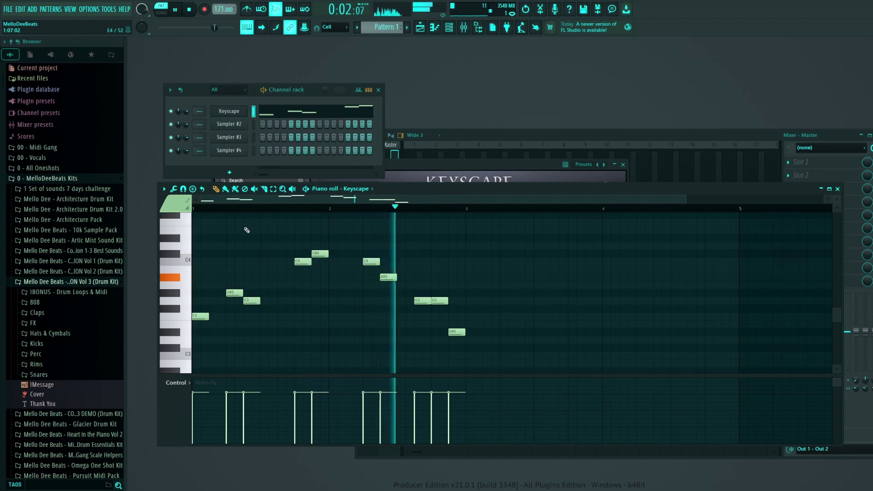
key("space")
Step: Stack F4 and C5 above the G#3 note in bar 1 and play the pattern
scroll(231, 289, "up", 3)
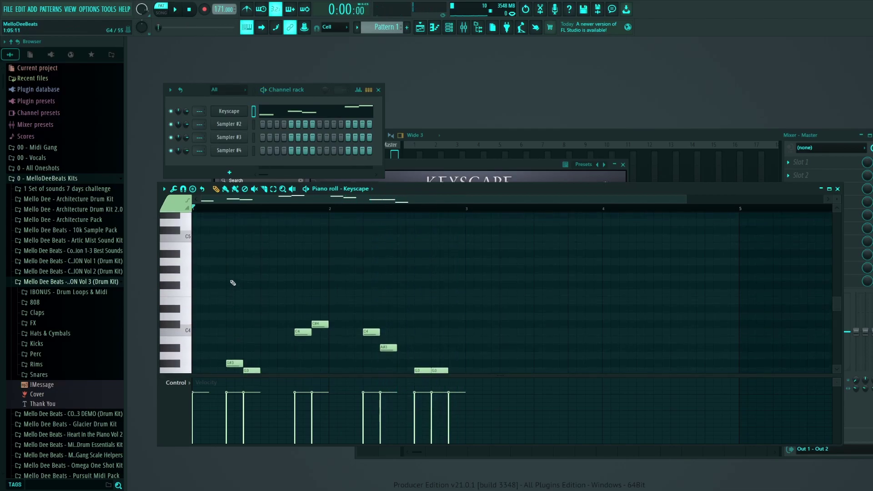
scroll(225, 280, "up", 1)
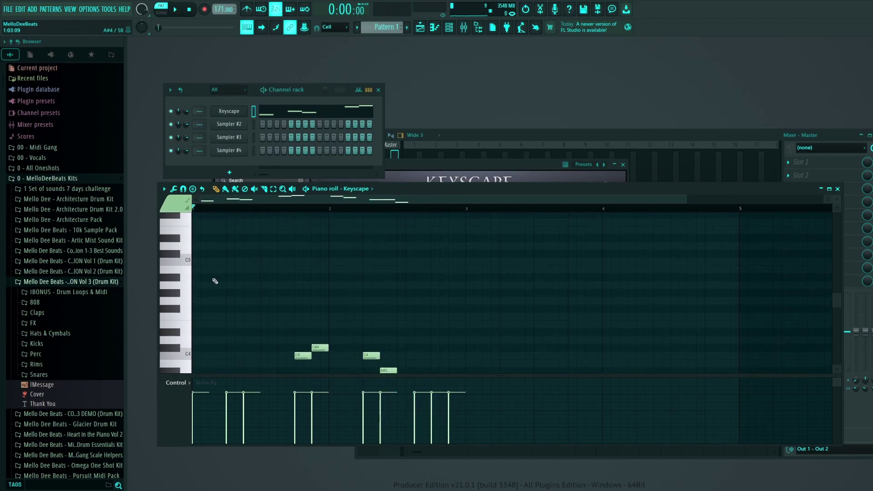
key("space")
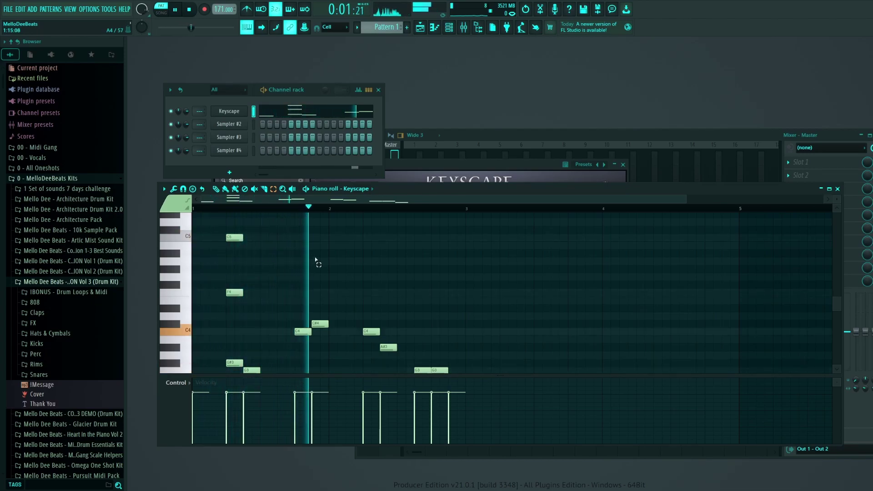
key("space")
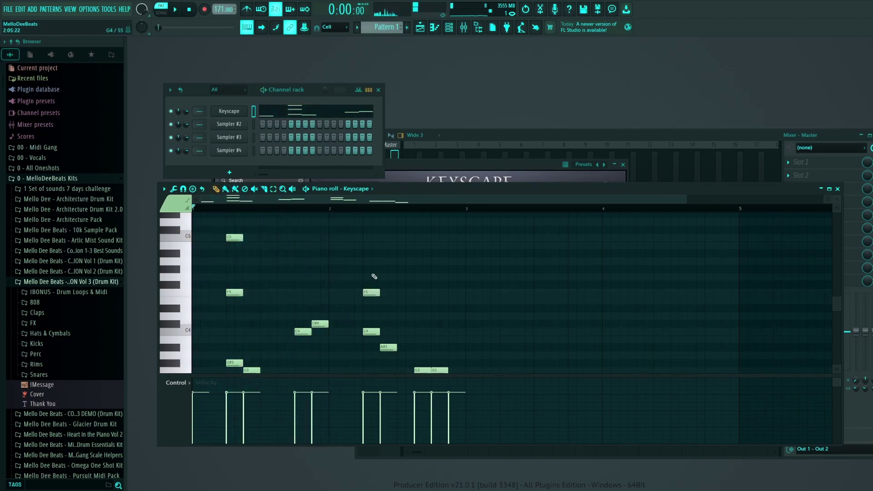
Step: Harmonize the C4 in bar 2 with F4 and G#4, checking the chord by playback
key("space")
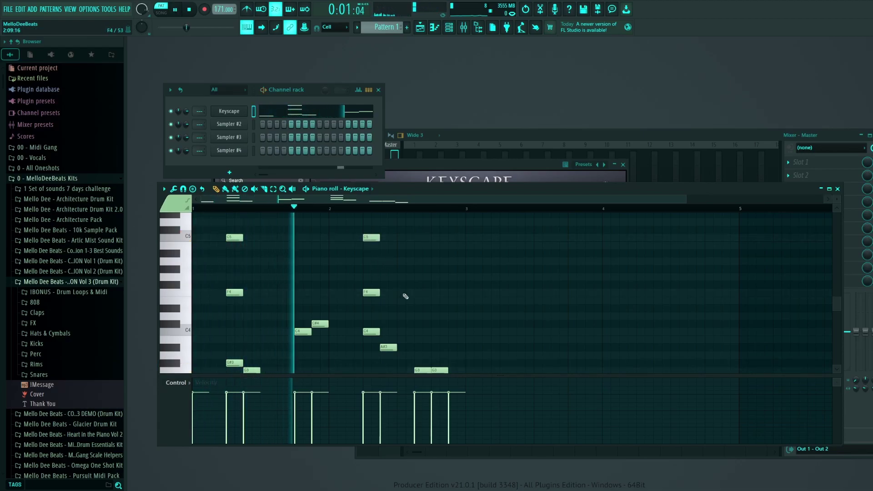
key("space")
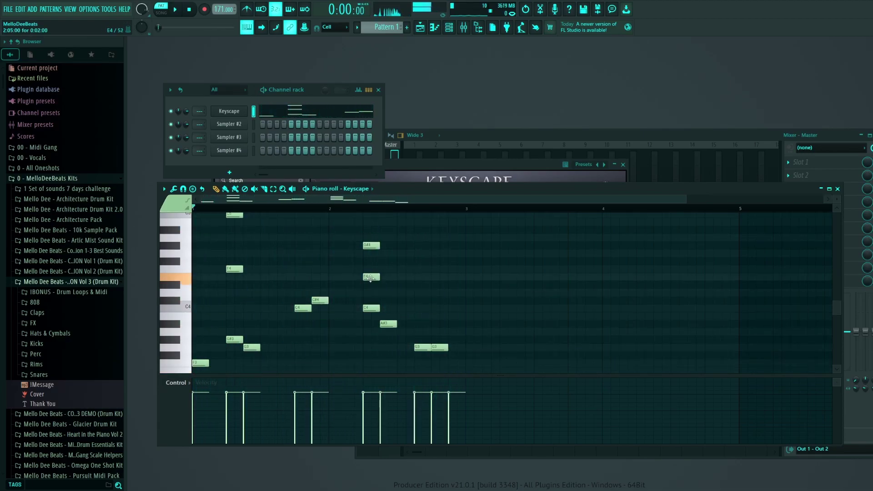
left_click_drag(370, 278, 373, 268)
key("space")
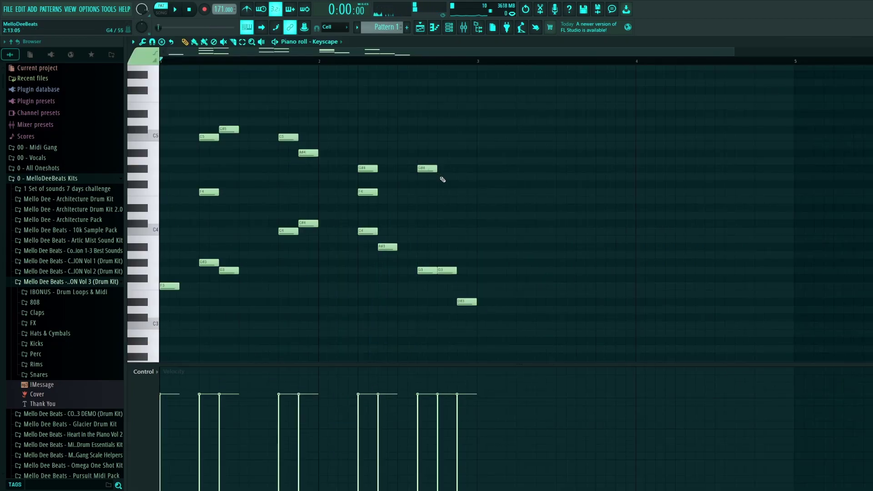
Step: Continue the upper line with G4 and D#4 above the last two notes of bar 2 and listen back
left_click(442, 178)
key("space")
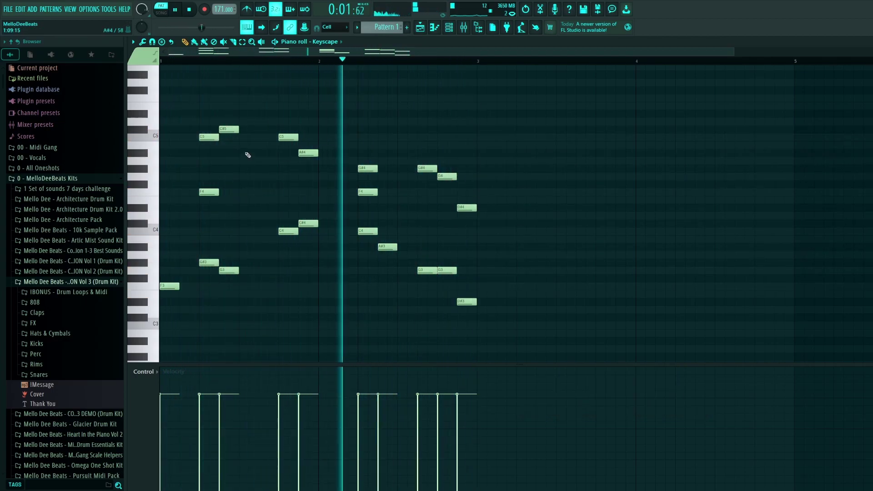
key("space")
Step: Add a high melody of short G#6 and G6 notes followed by a sustained F6 in bar 1 and play it
scroll(200, 175, "up", 3)
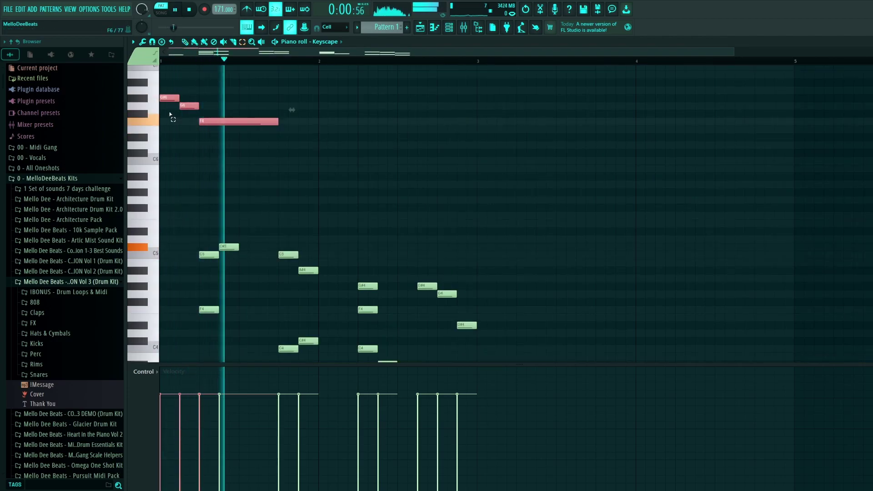
key("space")
scroll(179, 115, "up", 3)
key("space")
key("ctrl+d")
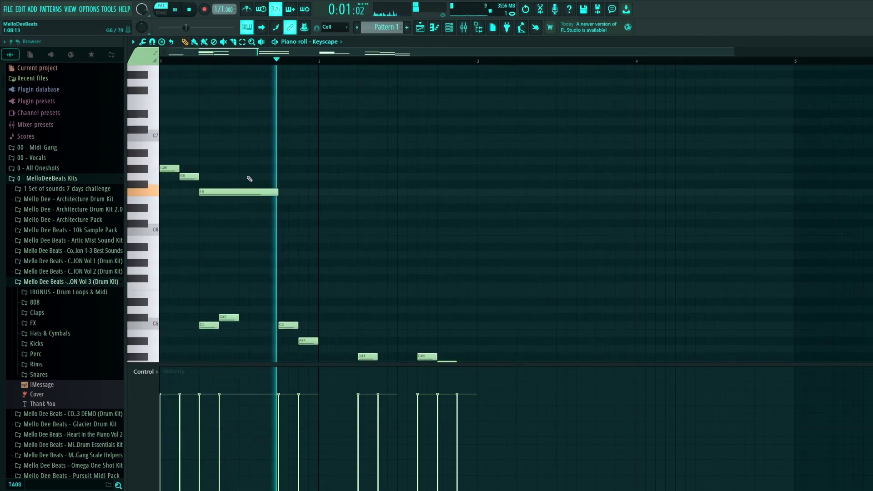
key("space")
Step: Add a descending A#6, G#6, G6 phrase at the end of bar 2, with the G6 trimmed to the bar line
left_click(402, 153)
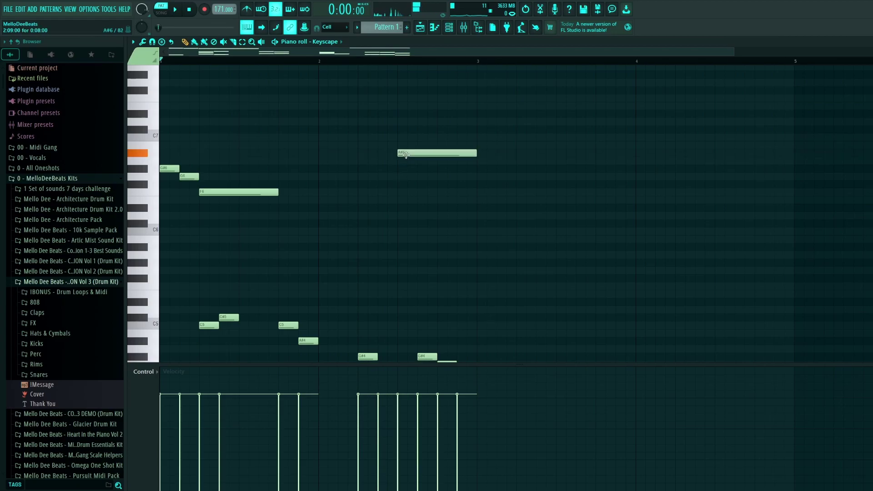
left_click(415, 170)
left_click(442, 176)
key("space")
left_click_drag(493, 170, 456, 173)
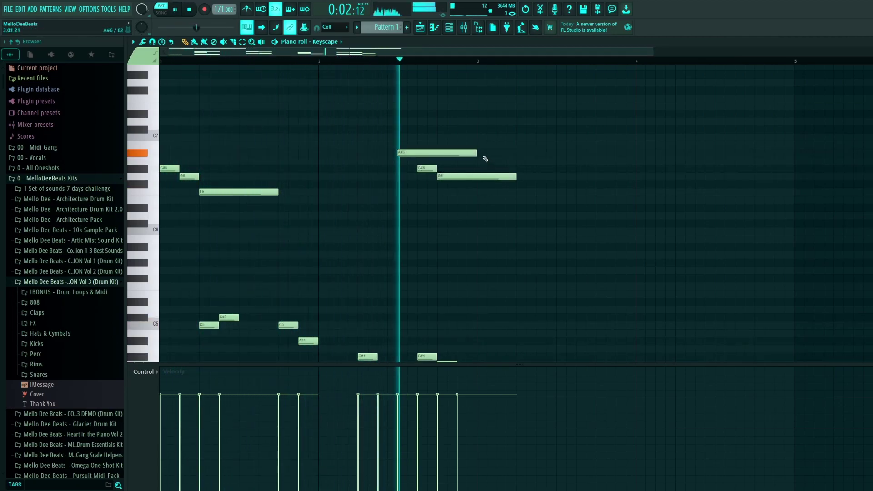
Step: Delete the C#5 note in bar 1 and extend the long F6 to the end of that bar
scroll(228, 216, "down", 6)
right_click(230, 154)
scroll(291, 182, "up", 5)
scroll(282, 178, "up", 2)
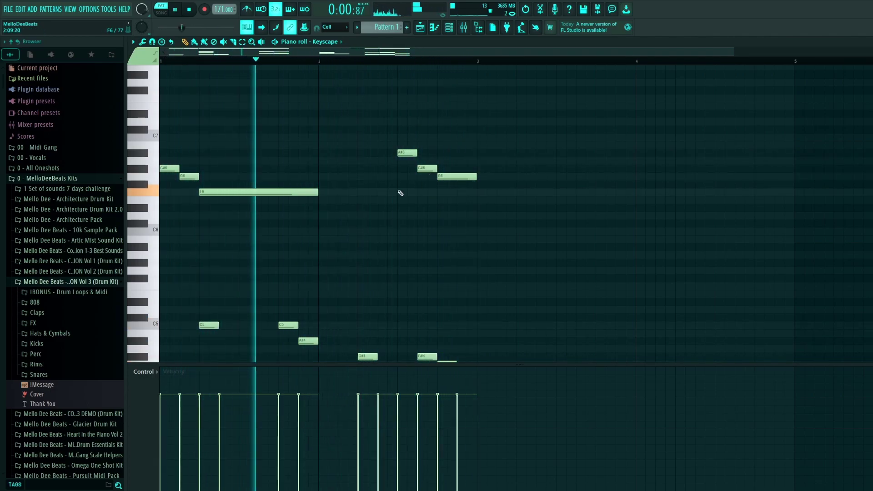
key("space")
Step: Duplicate the two-bar piano part into bars 3 and 4
scroll(364, 214, "down", 5)
key("ctrl+b")
scroll(337, 230, "up", 6)
key("ctrl+d")
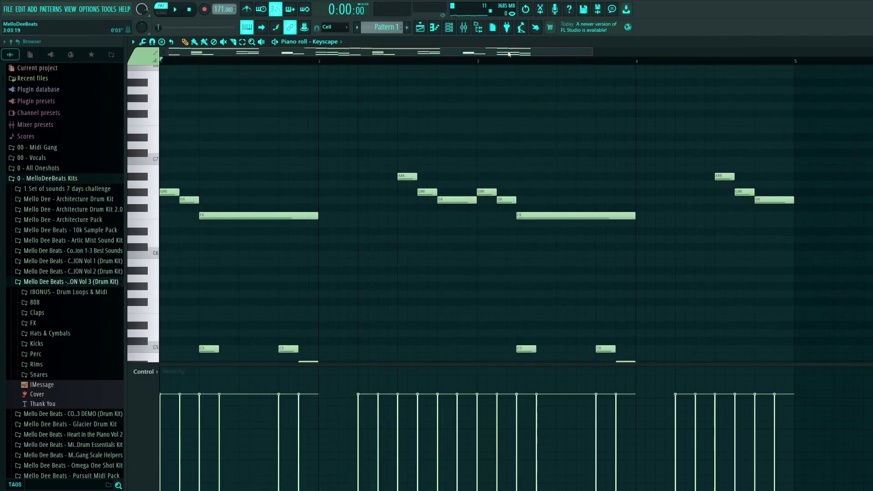
Step: Vary the copied melody: open bar 3 with D#6 and, with snap set to none, end bar 4 with a short C#6 grace note, D#6 and C6
left_click_drag(509, 54, 576, 56)
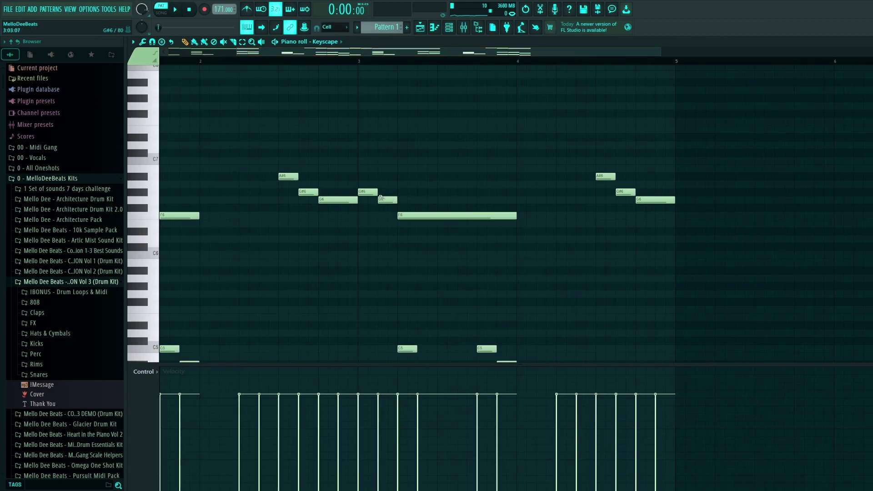
key("space")
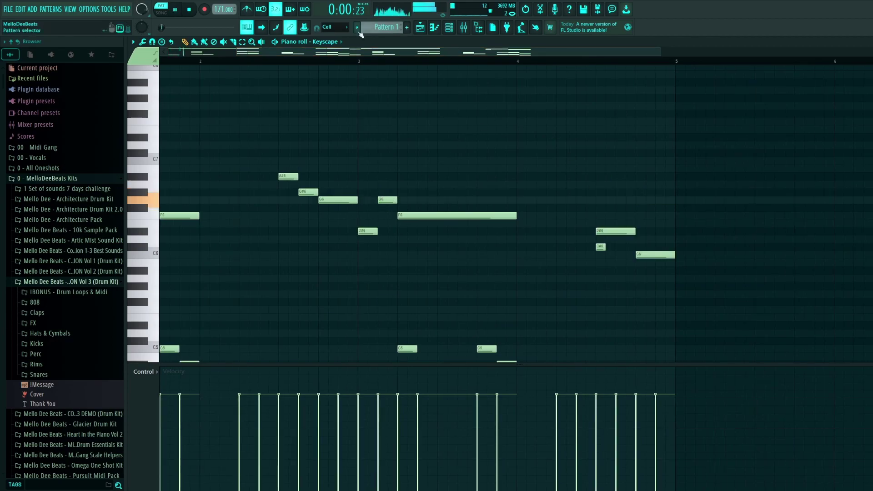
left_click(334, 27)
left_click(332, 57)
left_click_drag(607, 232, 635, 235)
scroll(311, 226, "down", 2)
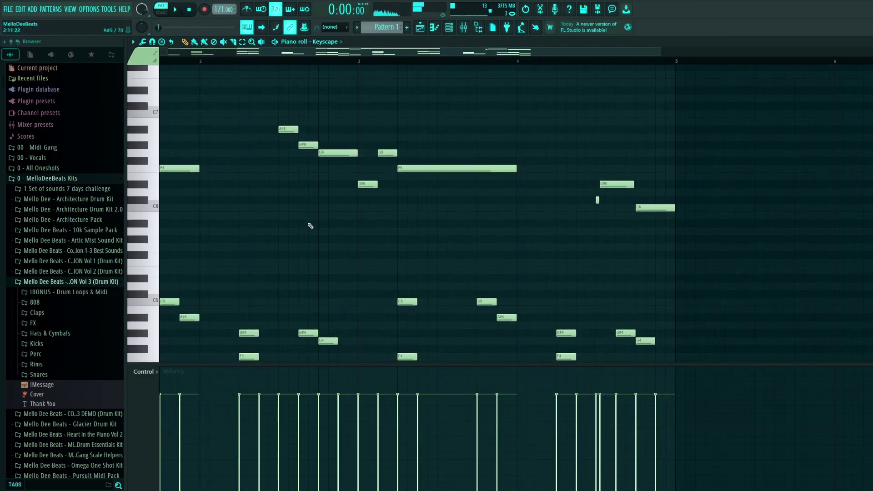
Step: Randomize the velocity levels of the piano notes slightly and accept the result
key("alt+r")
left_click_drag(437, 291, 437, 303)
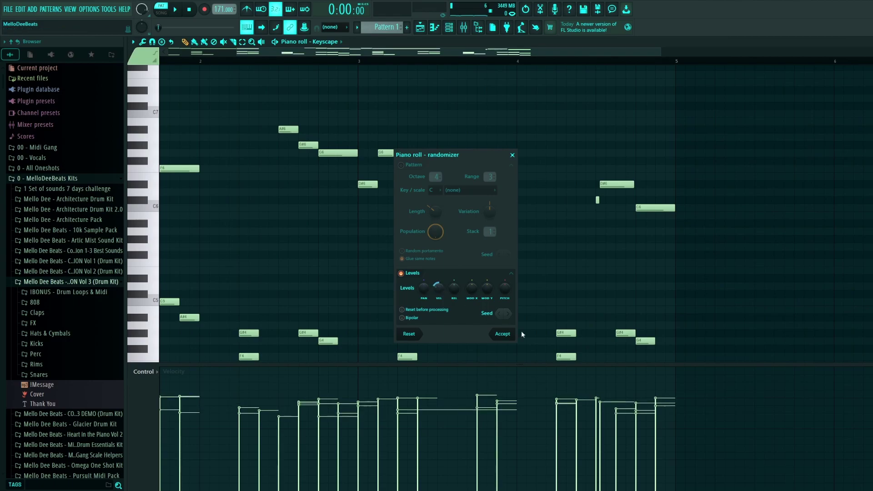
left_click(512, 339)
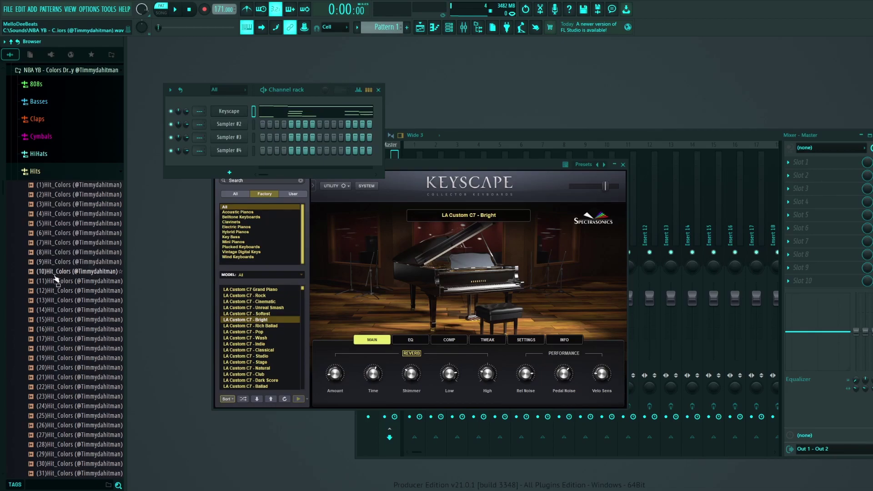
Step: Preview samples in the Hits folder and load (37)Hit_Colors as a new channel below Keyscape
scroll(55, 276, "down", 4)
left_click(79, 378)
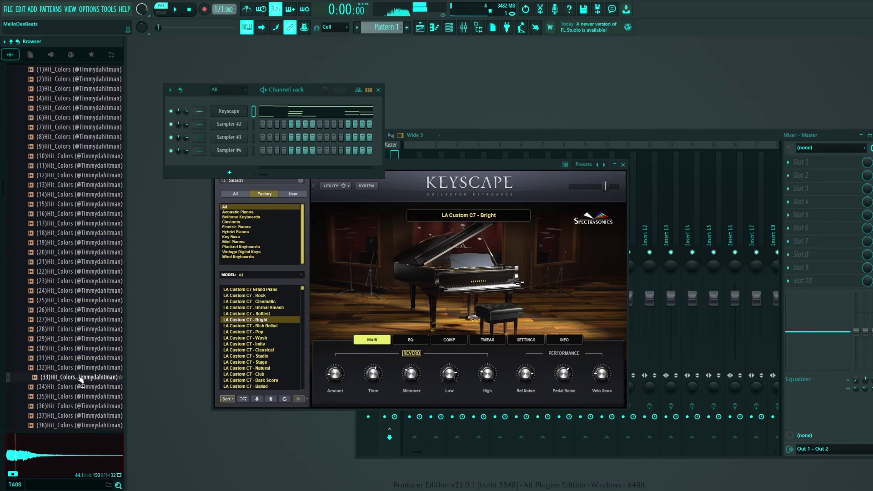
left_click(89, 396)
left_click(99, 377)
scroll(99, 384, "down", 4)
left_click_drag(91, 300, 228, 122)
Step: Preview samples in the WahWahs-Guitars folder and load (13)WahWah and (21)WahWah_Colors as new channels below (37)Hit_Colors
scroll(80, 305, "down", 15)
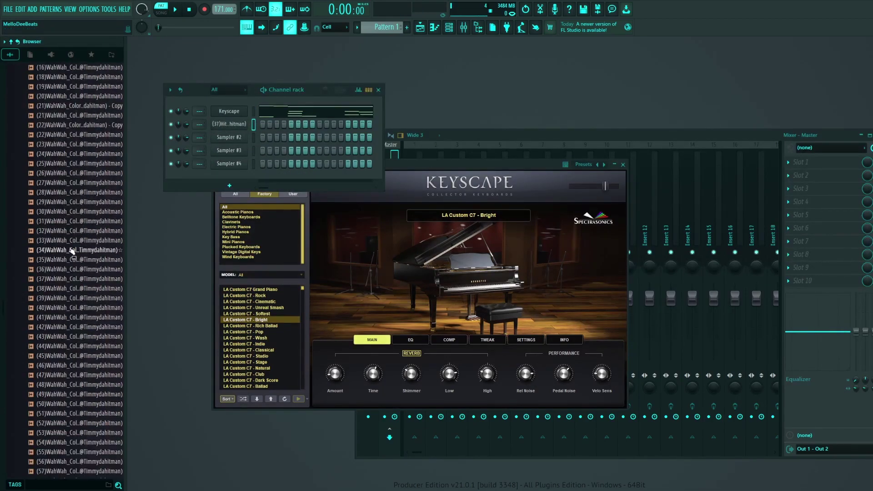
left_click(72, 250)
left_click(73, 78)
scroll(72, 100, "up", 4)
left_click(72, 118)
scroll(72, 118, "up", 2)
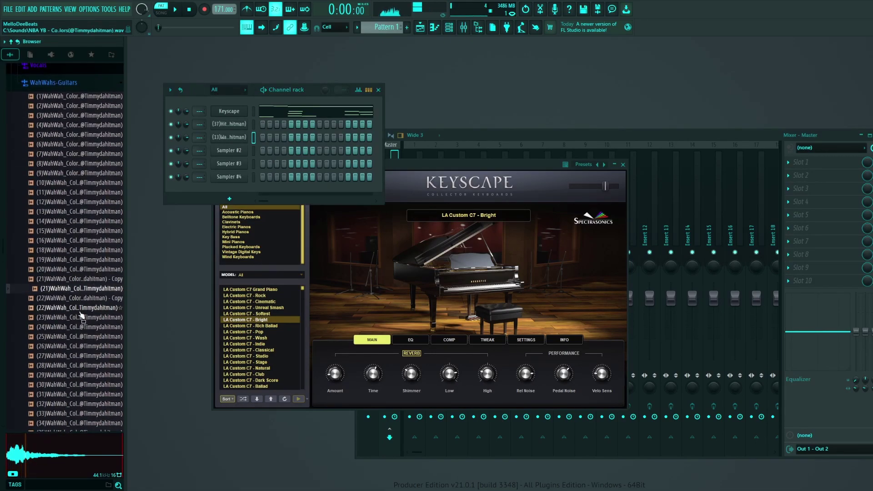
left_click(84, 329)
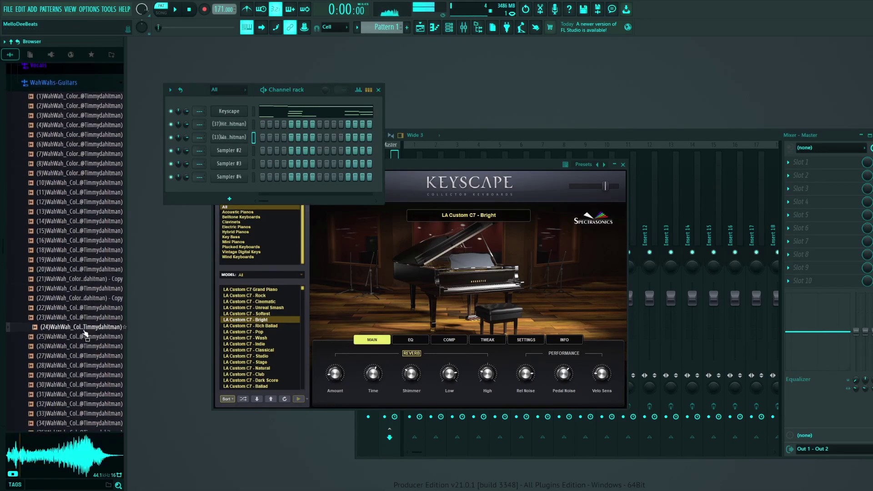
left_click_drag(85, 289, 232, 150)
Step: Preview further wah-wah samples and load (45)WahWah_Colors and (54)WahWah_Colors as new channels below the (21)WahWah channel
left_click(68, 375)
scroll(83, 358, "down", 4)
left_click(91, 356)
left_click(97, 375)
left_click(97, 395)
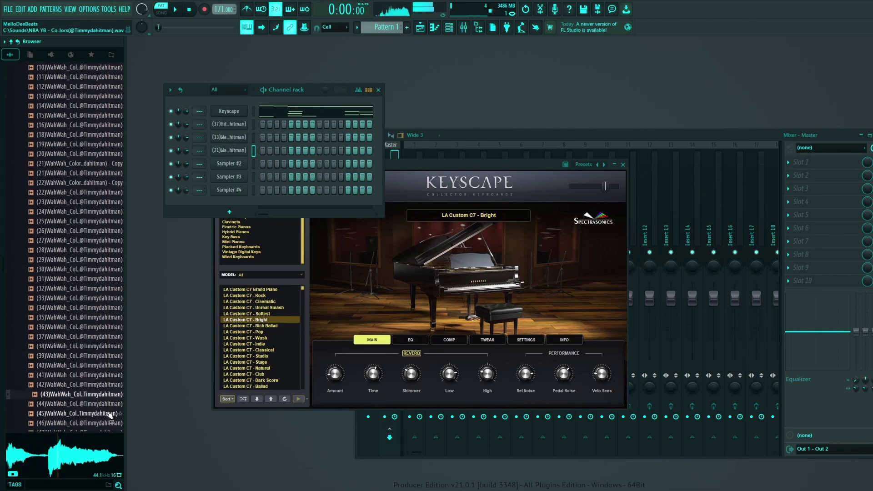
left_click(108, 414)
middle_click(91, 414)
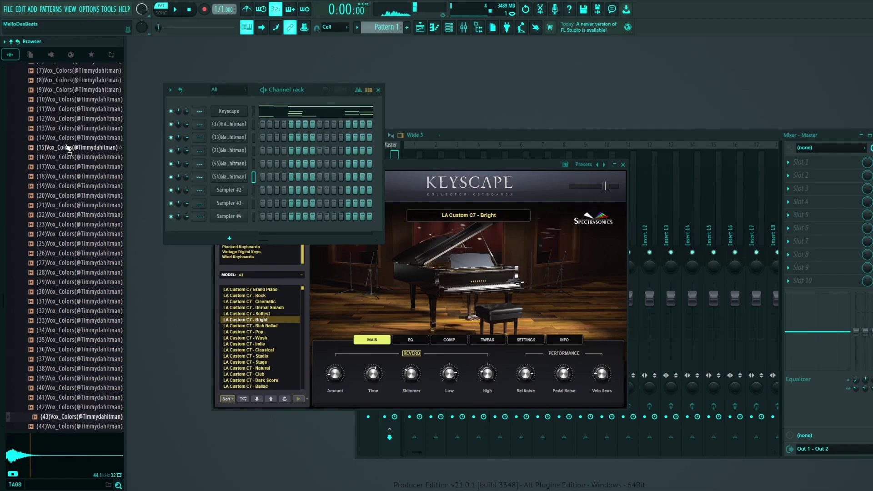
Step: Preview the Vox_Colors samples and load (63)Vox_Colors as a new channel below the (54)WahWah channel
key("Up")
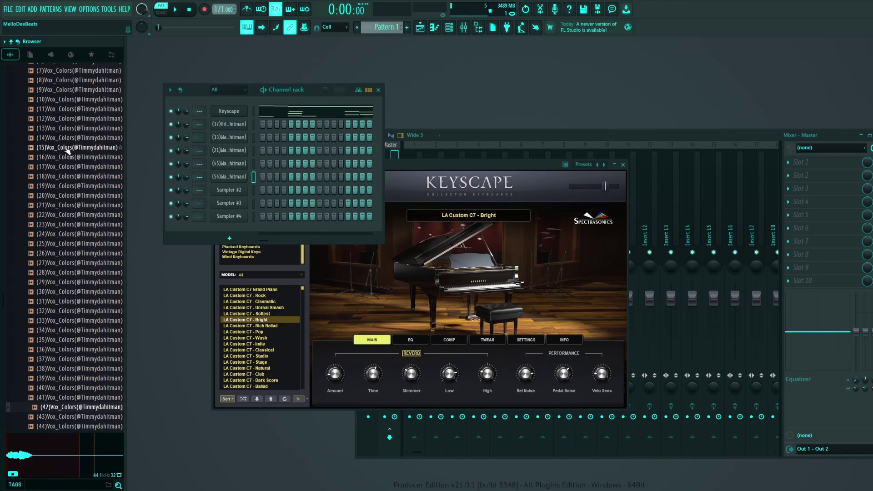
key("Down")
key("Down")
key("Up")
scroll(74, 423, "down", 6)
left_click(74, 424)
scroll(77, 411, "down", 2)
scroll(74, 385, "up", 3)
left_click_drag(65, 423, 246, 123)
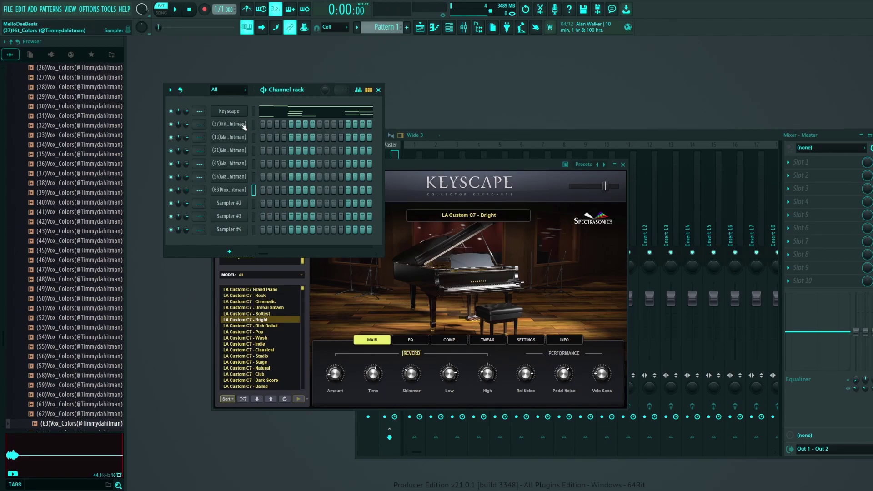
Step: Place an F5 note about 12 steps long at the start of bar 1 for (37)Hit_Colors and play it back
left_click(162, 167)
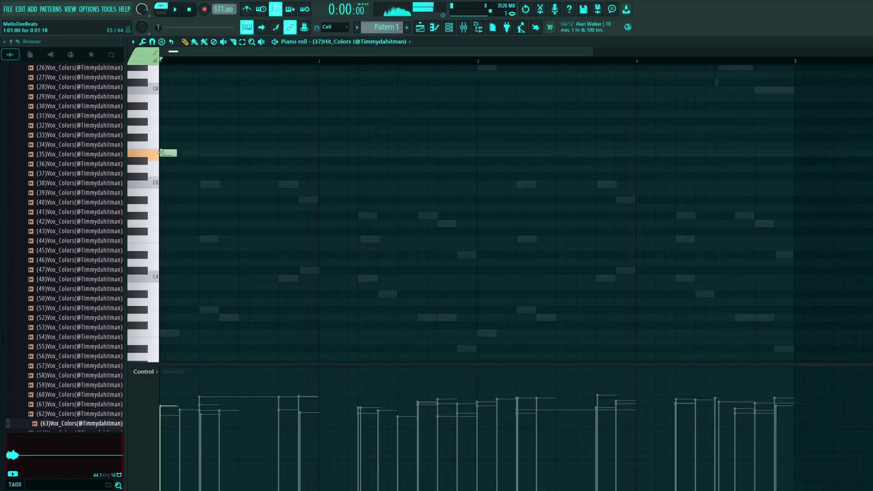
left_click_drag(162, 153, 256, 149)
key("space")
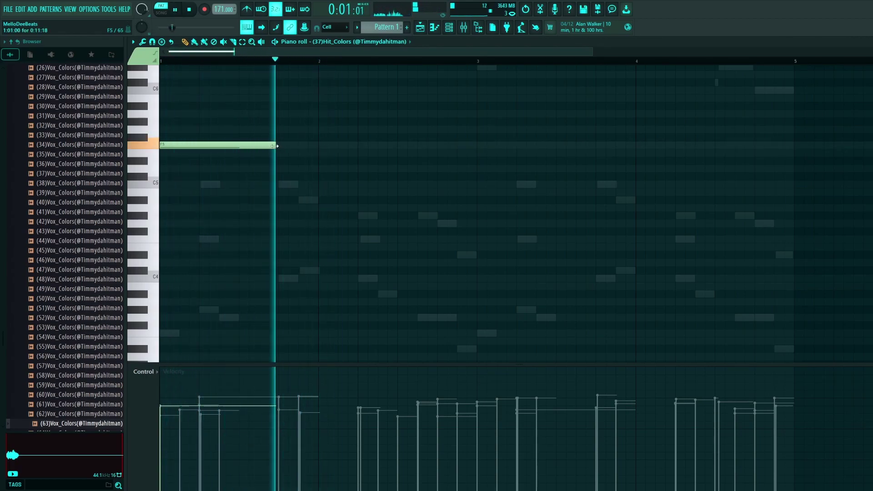
Step: Place F5 notes at the starts of bars 1 and 3 for (21)WahWah_Colors, each nearly two bars long
left_click_drag(157, 179, 143, 139)
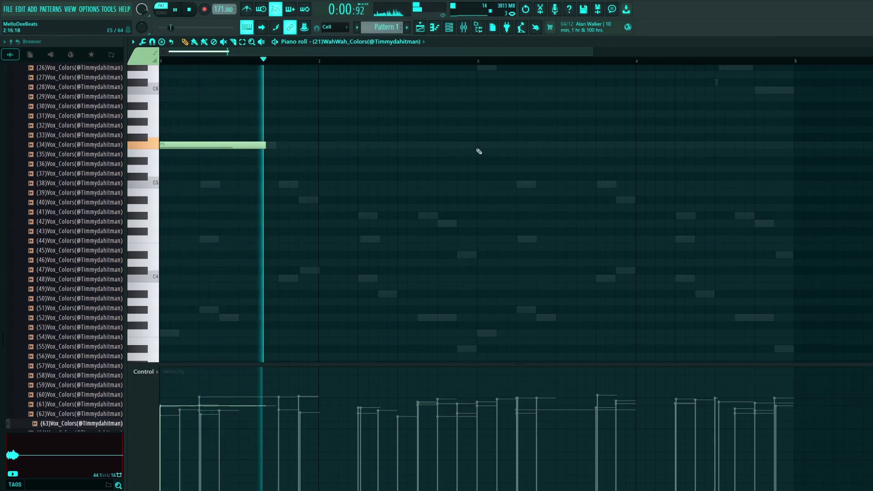
left_click(478, 146)
left_click_drag(582, 146, 753, 158)
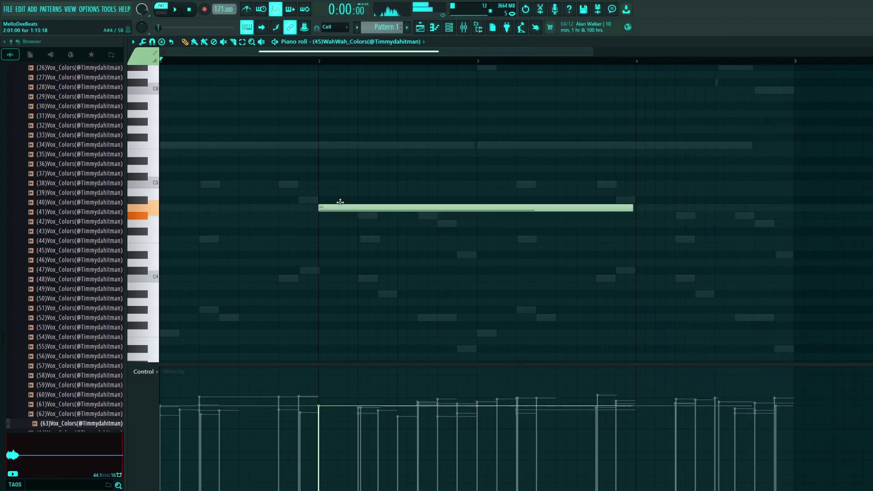
Step: For (45)WahWah_Colors, place A4 notes at the starts of bars 2 and 4, each about 15 steps long, checking them during playback
left_click_drag(340, 202, 342, 207)
key("space")
key("space")
key("space")
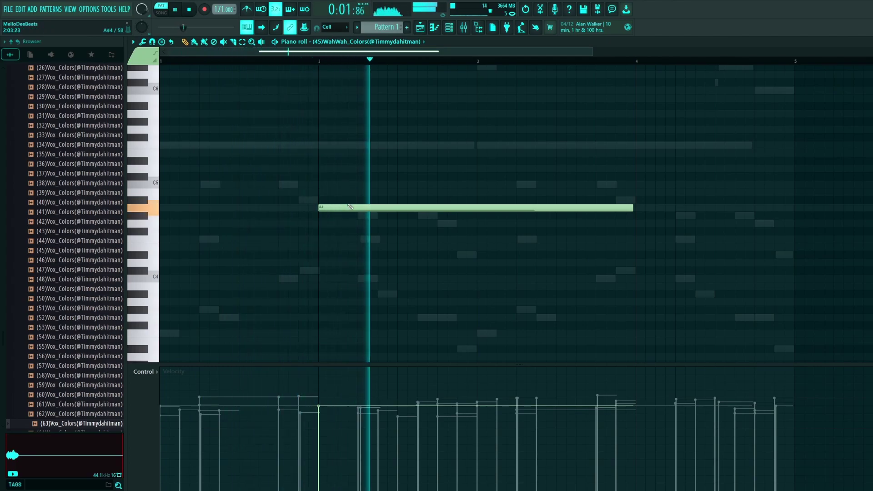
left_click_drag(634, 212, 403, 224)
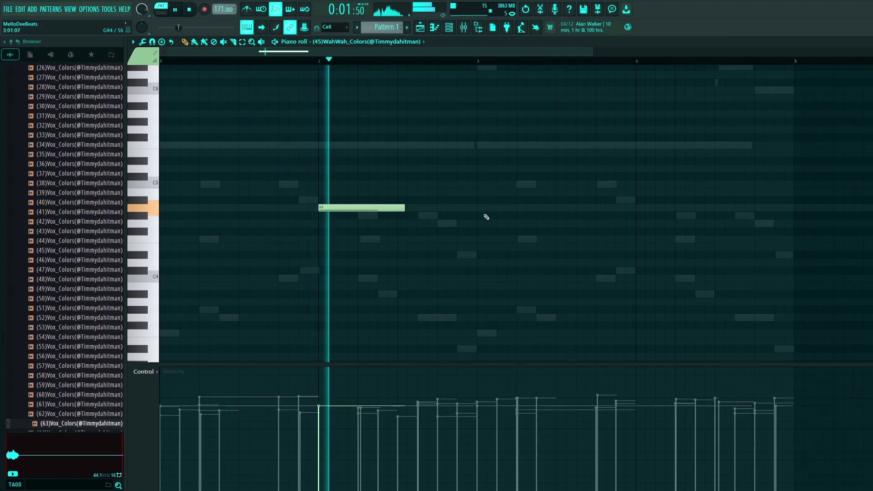
left_click(644, 208)
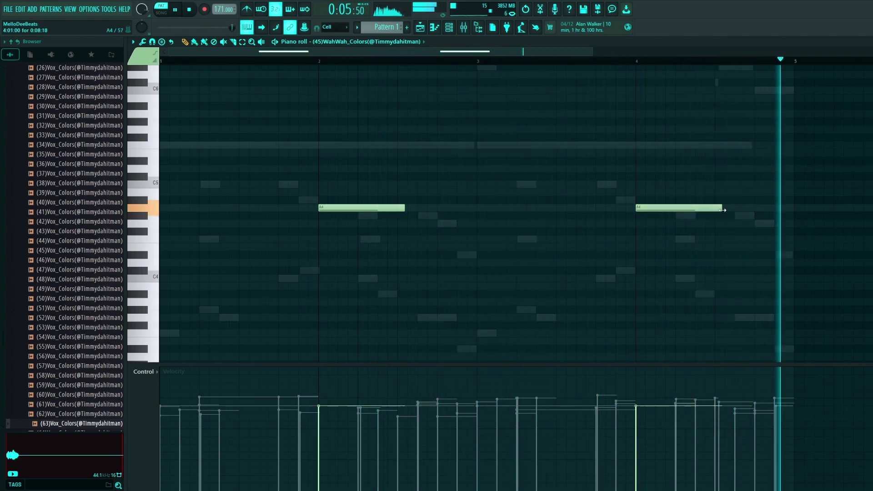
left_click_drag(723, 210, 782, 217)
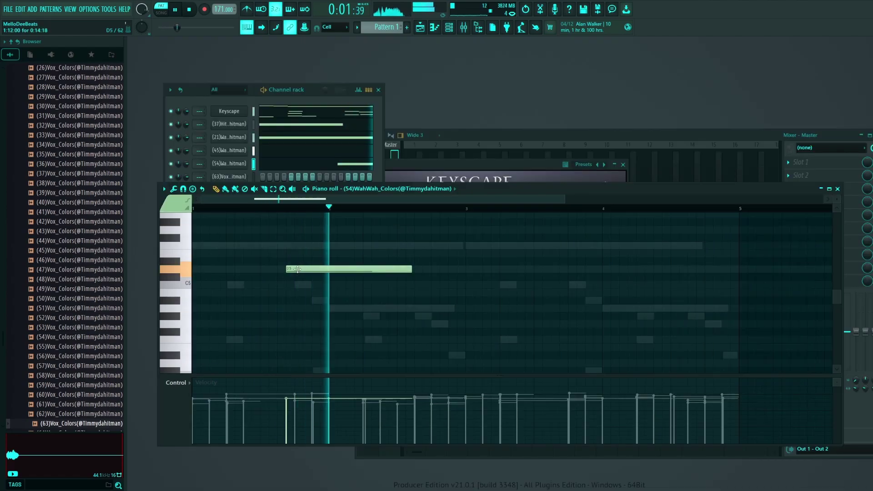
Step: For (54)WahWah_Colors, place G#5 notes at the middle of bars 1 and 3, each about 8 steps long
left_click_drag(298, 267, 273, 246)
right_click(272, 255)
scroll(272, 269, "up", 2)
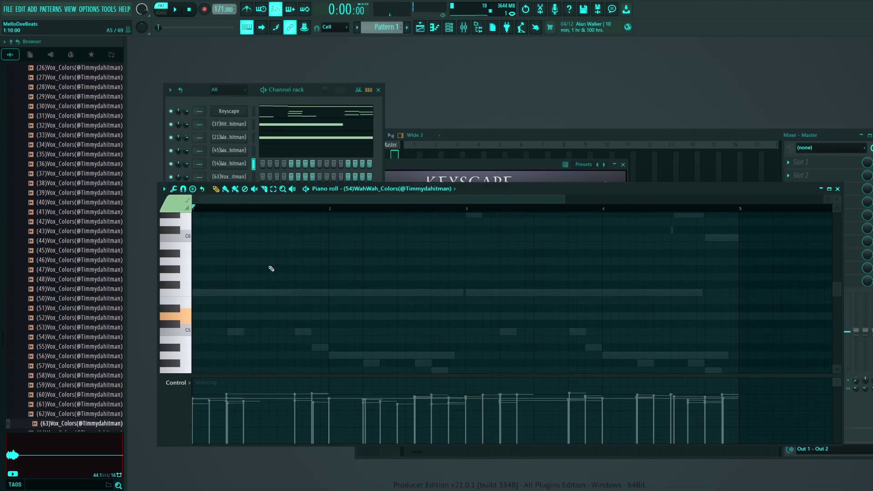
key("space")
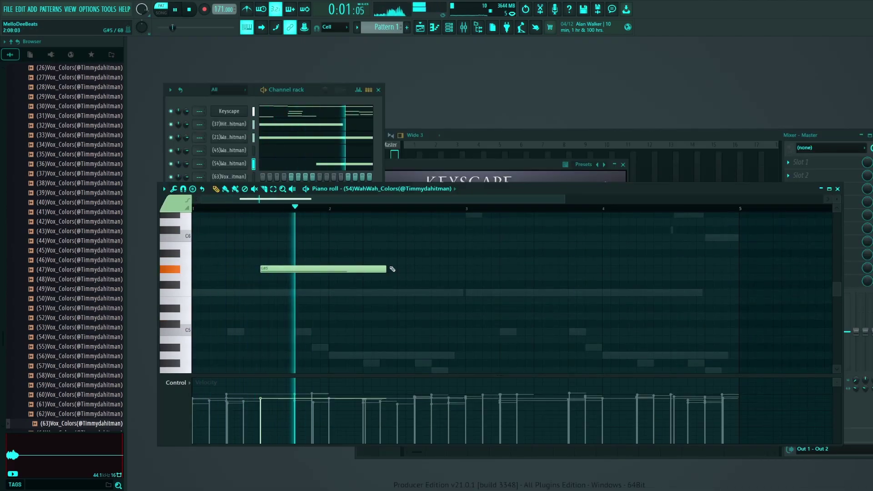
left_click_drag(386, 269, 326, 271)
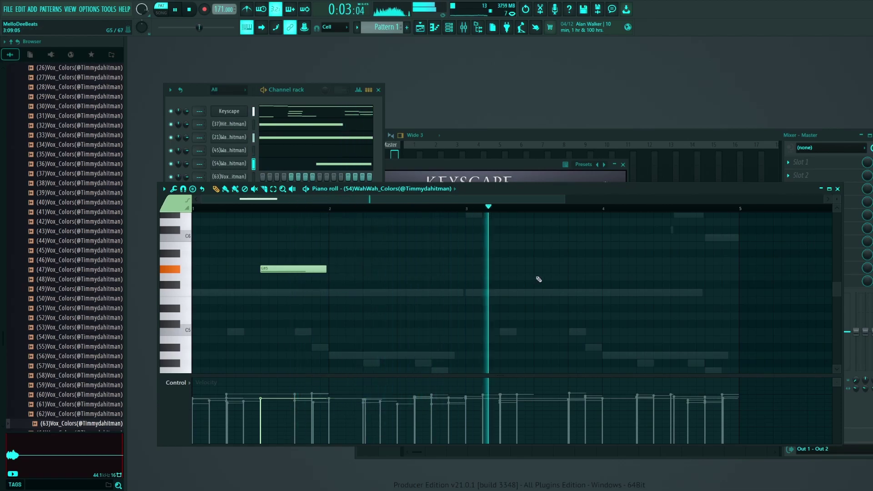
left_click(538, 268)
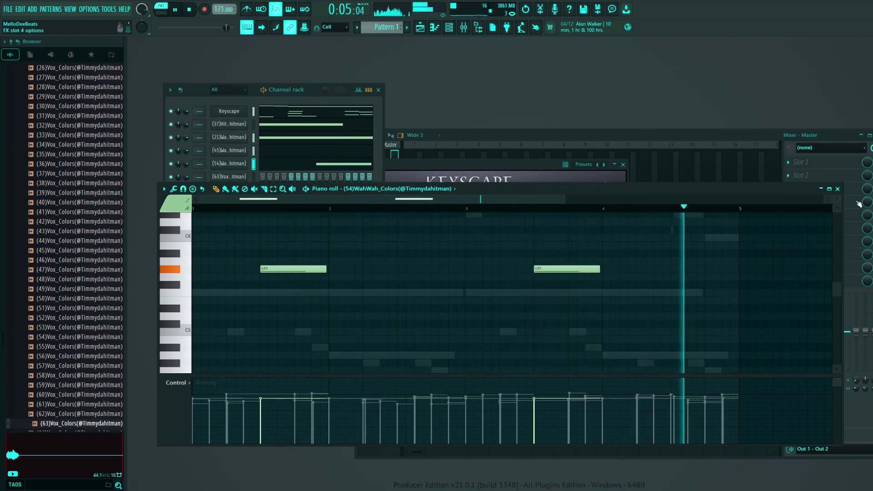
left_click(838, 189)
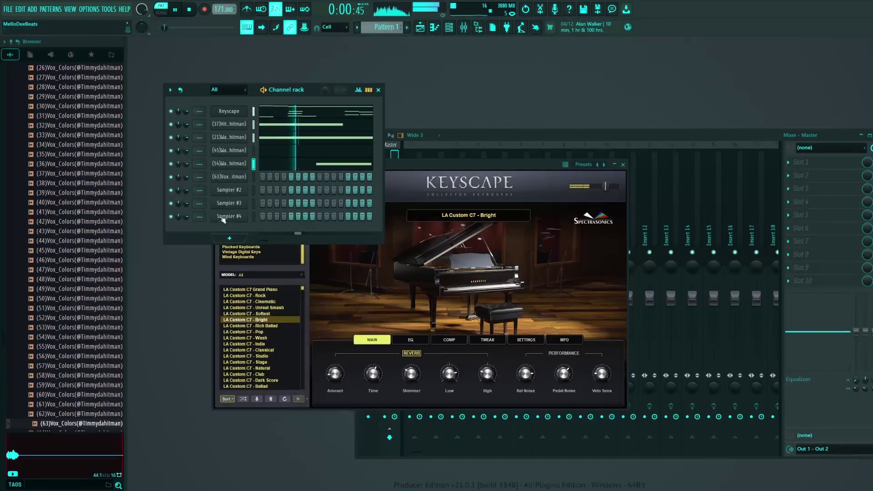
Step: Place a B4 note about 8 steps long at the start of bar 3 for (63)Vox_Colors and play the pattern
right_click(240, 178)
left_click(254, 183)
left_click(479, 309)
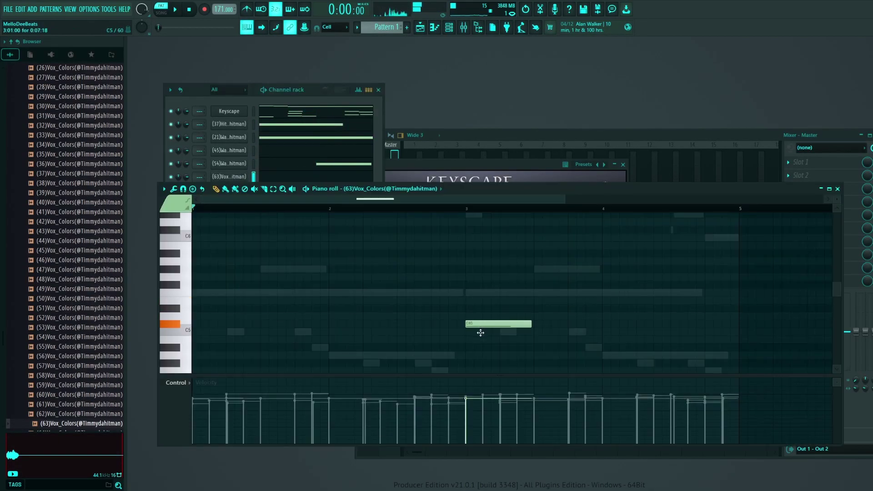
key("space")
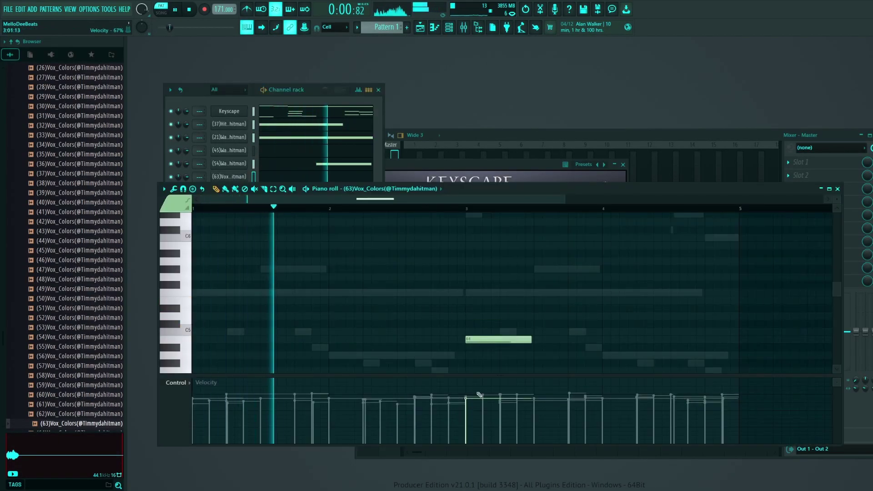
left_click(838, 189)
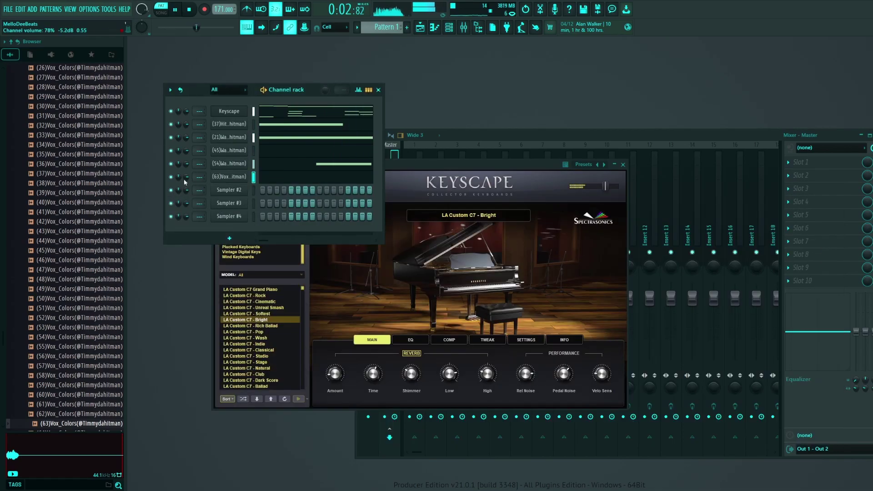
Step: Raise the (63)Vox_Colors channel volume to 100% and listen to the pattern
left_click(275, 179)
scroll(435, 332, "down", 3)
key("space")
key("space")
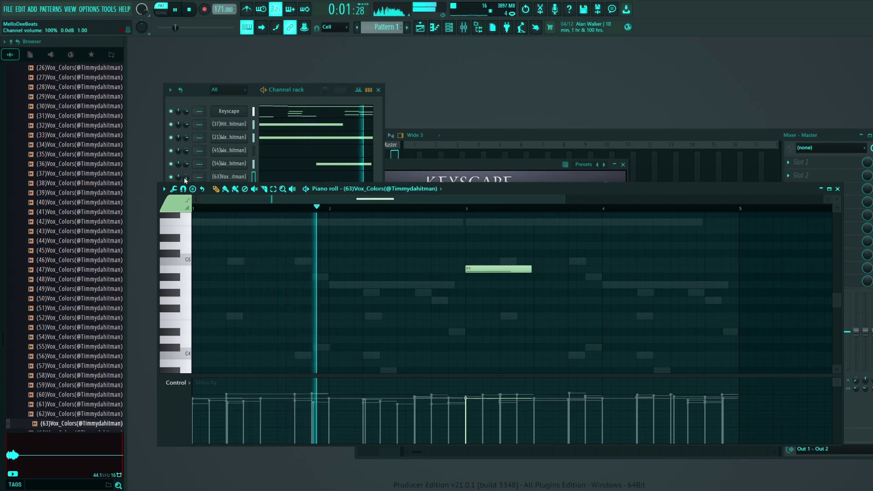
left_click_drag(186, 177, 185, 180)
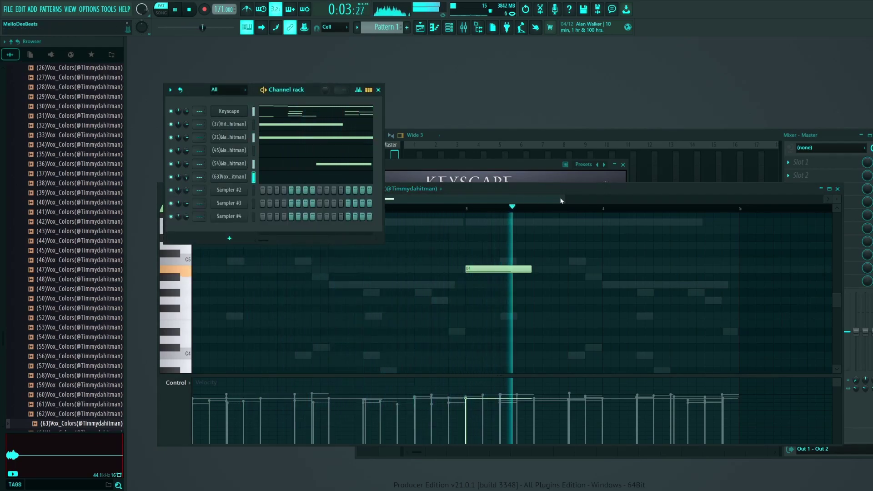
key("space")
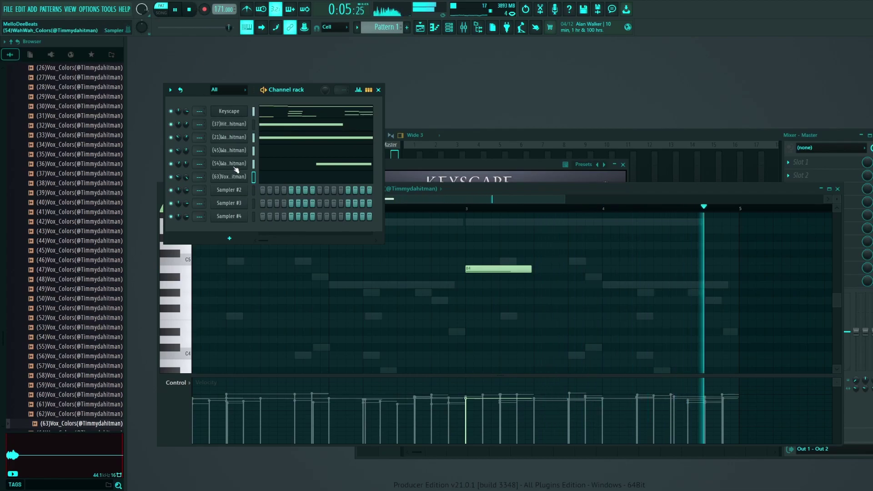
key("space")
Step: Load Bass - Hendrix MDB as a new channel below the vox and copy the low Keyscape notes into it an octave higher
right_click(245, 188)
mouse_move(305, 253)
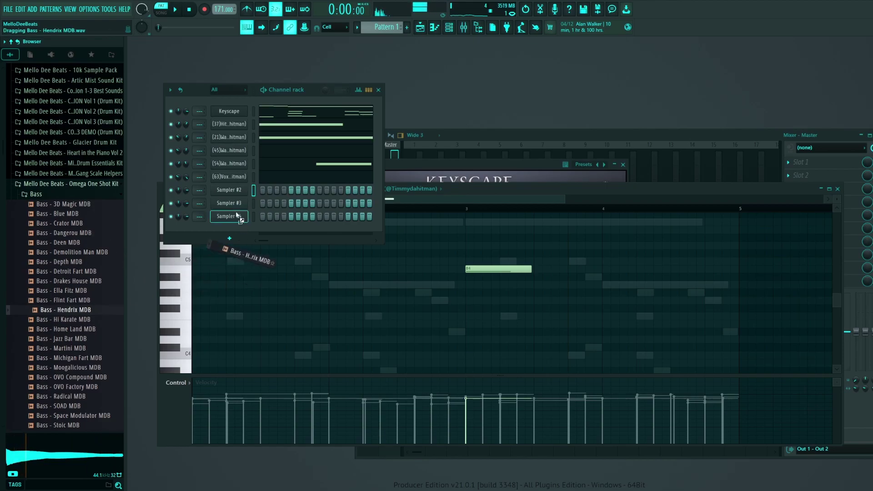
left_click_drag(236, 212, 236, 215)
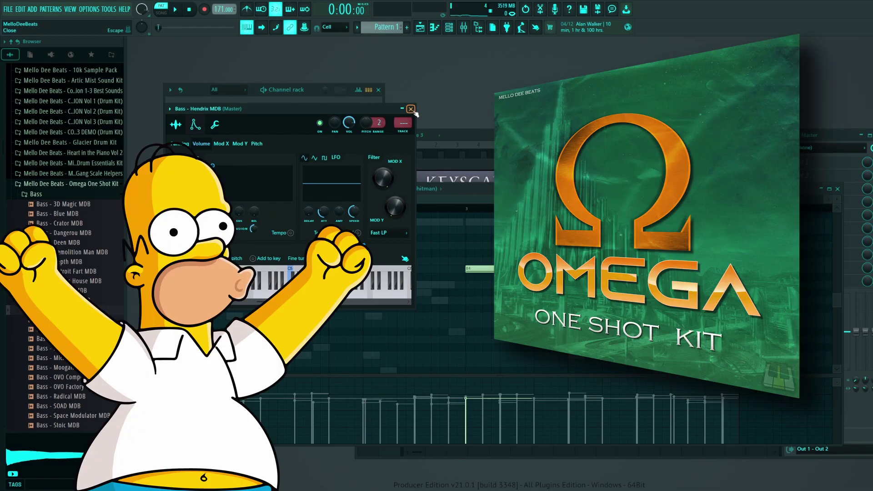
left_click(412, 109)
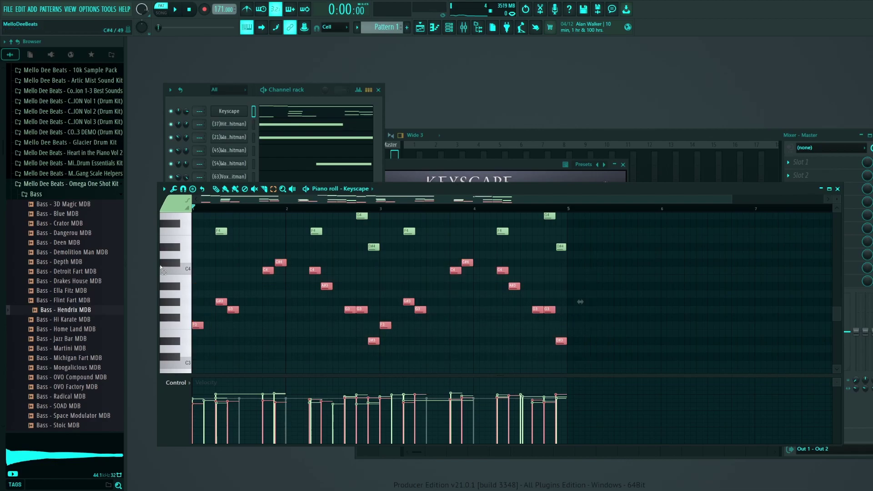
key("space")
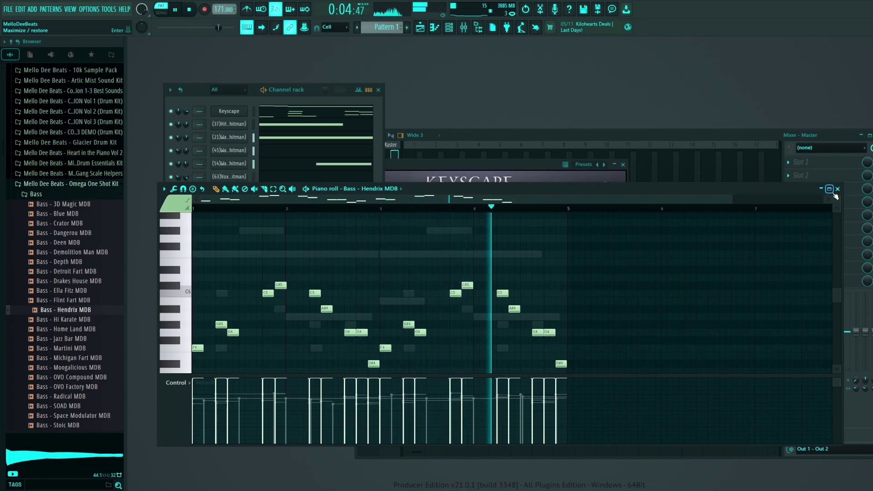
Step: Load Long String - Somber MDB from the Strings folder as a new channel below the bass and enable its volume envelope
left_click_drag(73, 349, 234, 200)
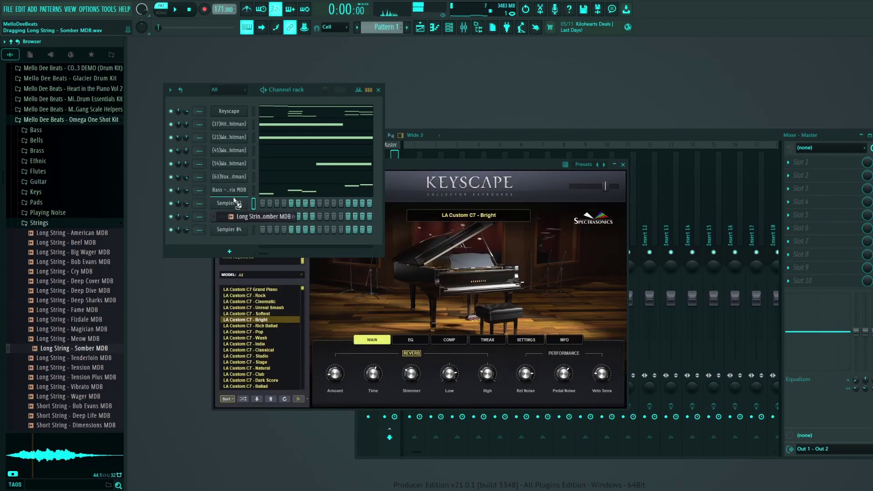
left_click(229, 203)
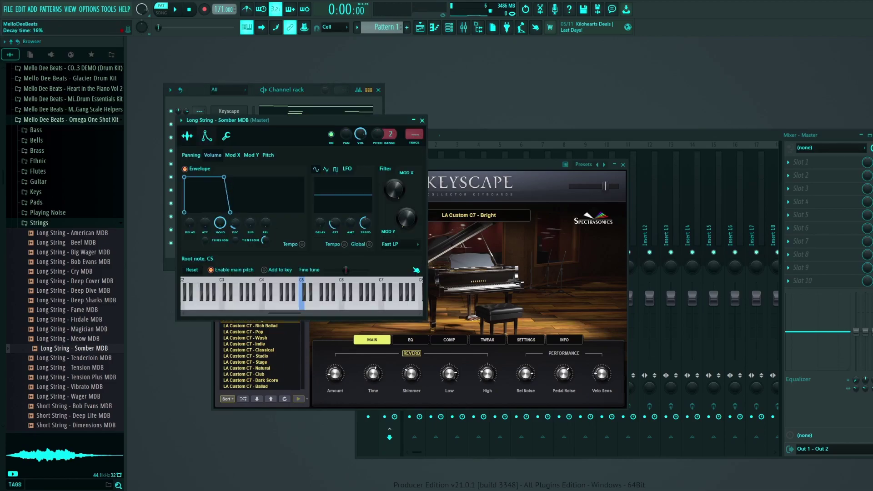
left_click(422, 120)
Step: For Long String - Somber MDB, lay F4 and C5 notes starting at bars 1 and 3, each about two bars long
right_click(236, 199)
left_click(264, 203)
scroll(276, 308, "down", 3)
left_click(203, 302)
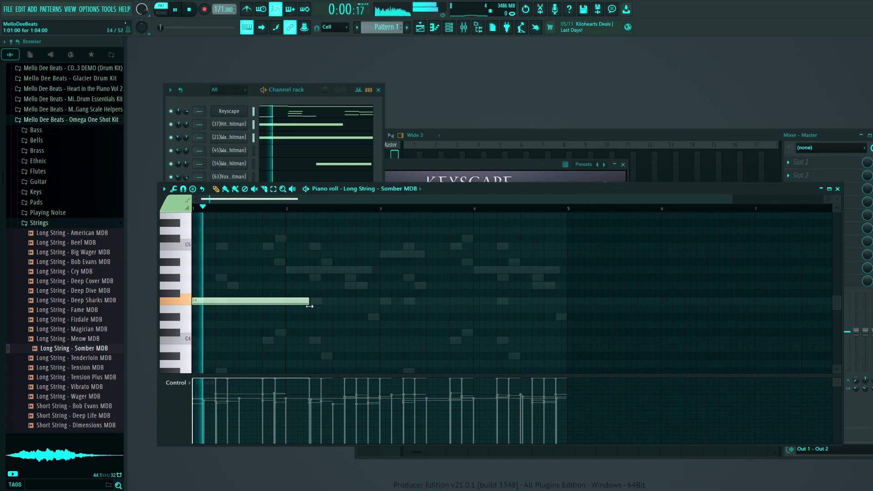
left_click_drag(310, 306, 559, 316)
key("space")
left_click(202, 246)
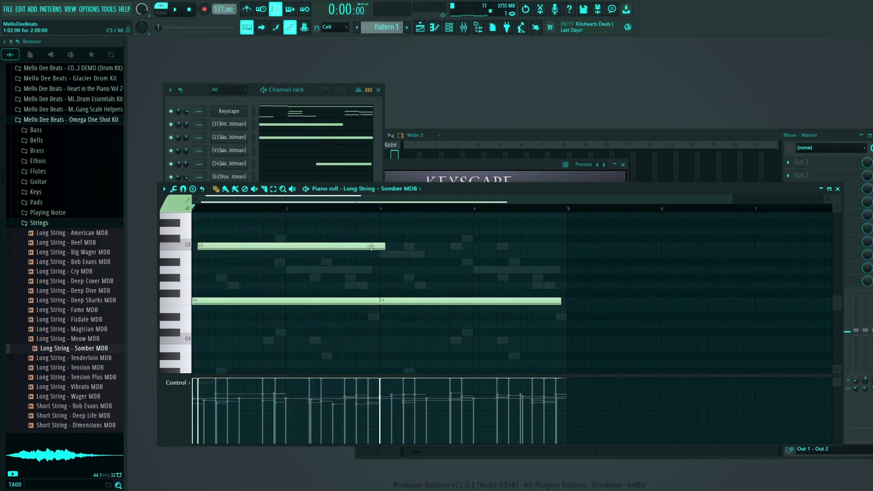
left_click(386, 247)
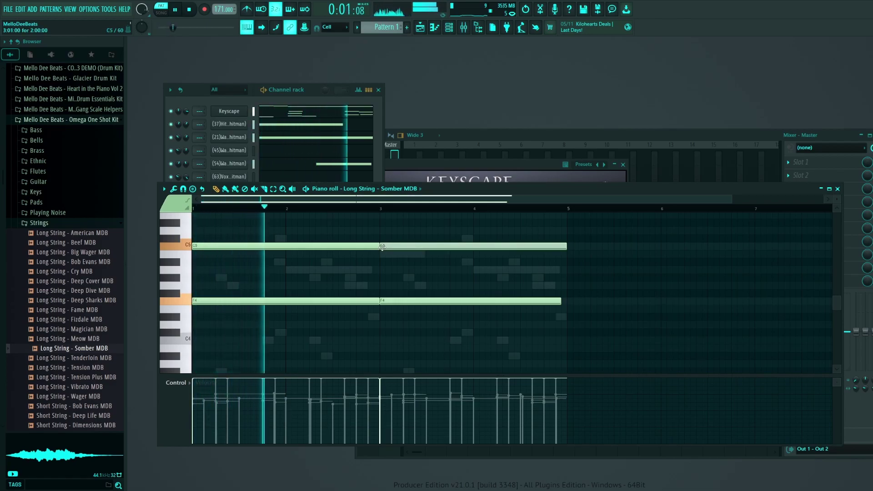
Step: Alternate the upper Long String - Somber MDB notes between C5 and C#5 each bar, and transpose all its notes up an octave
key("space")
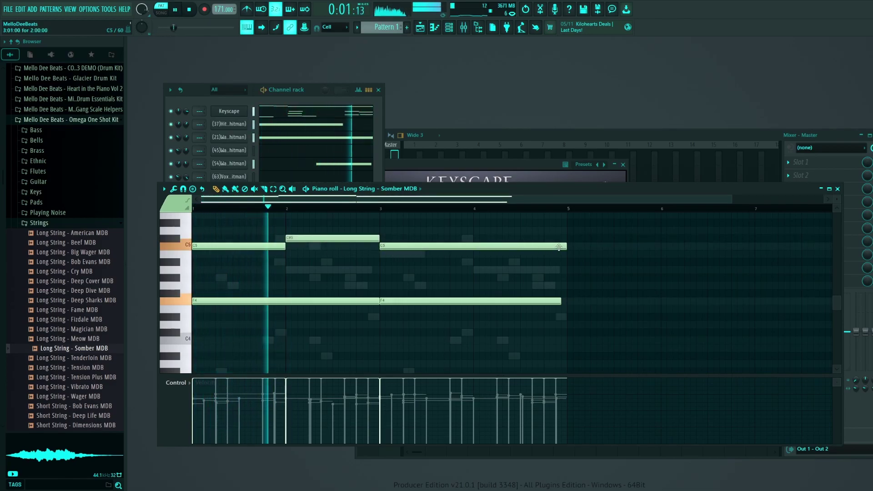
left_click_drag(567, 246, 472, 250)
left_click(480, 238)
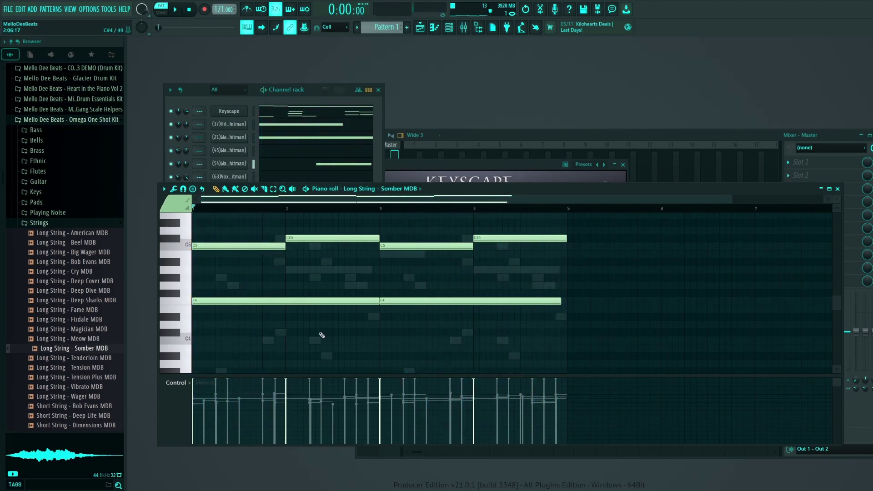
key("ctrl+Up")
key("space")
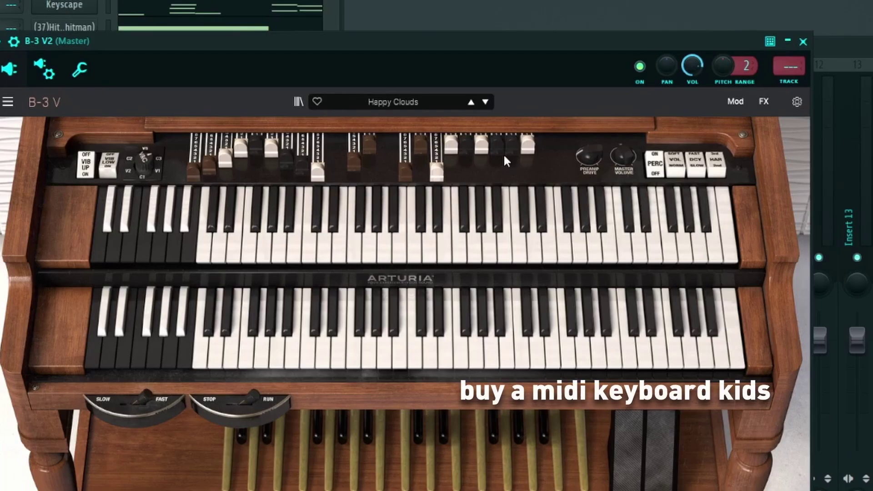
Step: Add a half-bar C6, F6 and G#6 chord at bar 3 for B-3 V2 with the Happy Clouds preset, and play the pattern
key("m")
key("c")
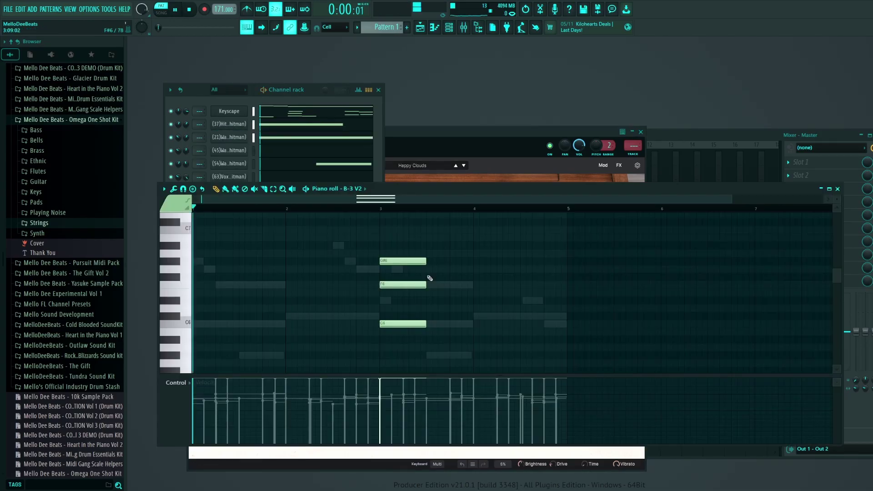
key("space")
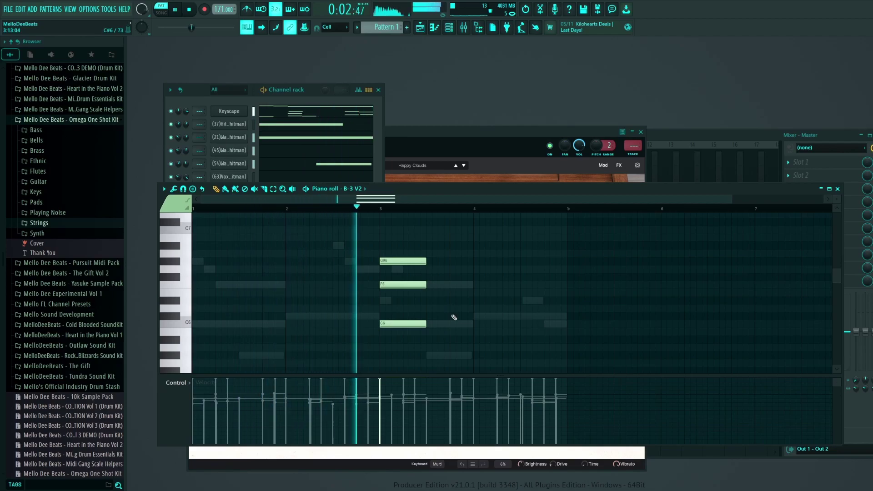
key("space")
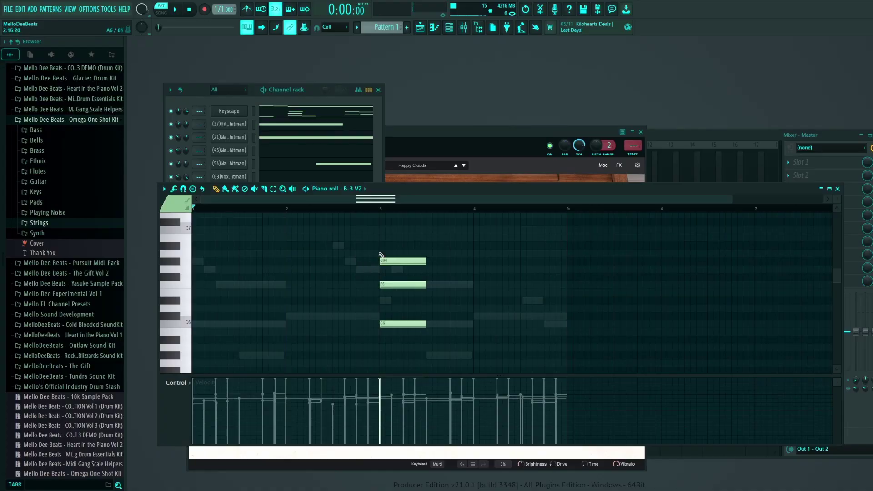
Step: Record a fast rising B-3 V2 run in the second half of bar 2 and shift it slightly later to lead into the bar 3 chord
key("space")
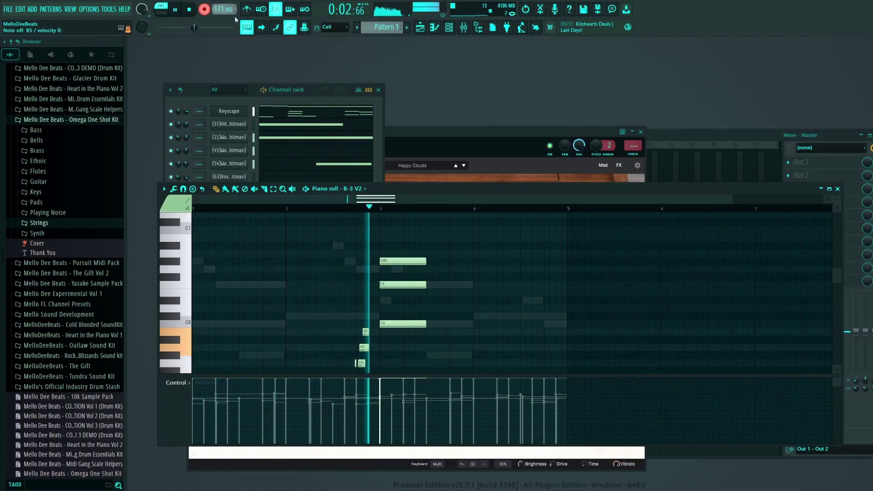
key("space")
scroll(344, 242, "down", 5)
scroll(344, 243, "up", 2)
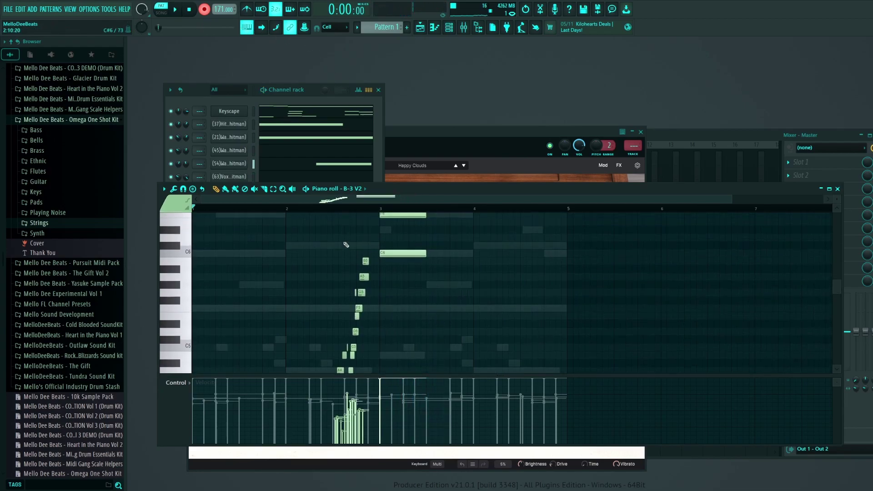
left_click_drag(287, 212, 384, 366)
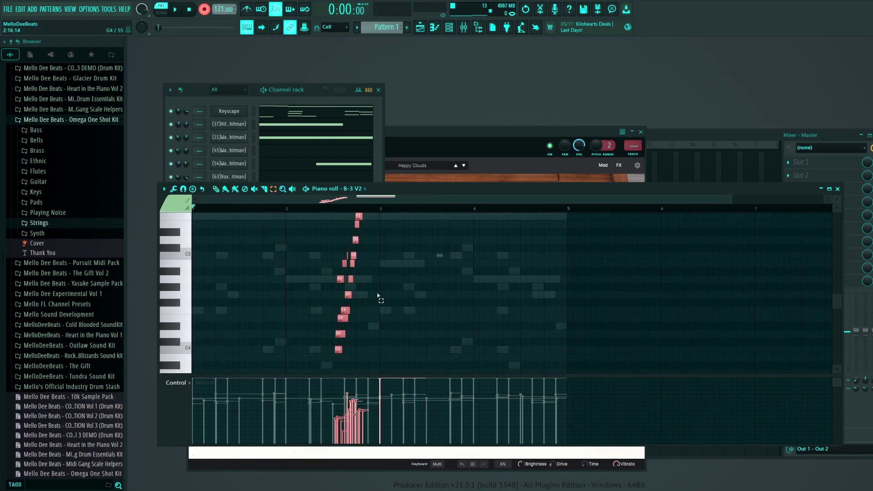
scroll(377, 295, "down", 3)
scroll(378, 293, "up", 2)
left_click_drag(332, 221, 368, 357)
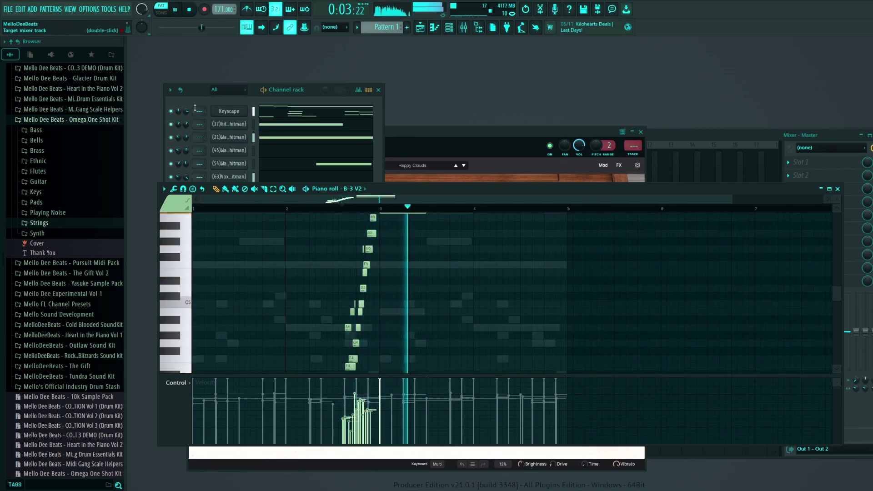
Step: Load Bell - Sparkle MDB from the Bells folder as a new channel and lay short melody notes across the four bars, starting on G#6
left_click(190, 143)
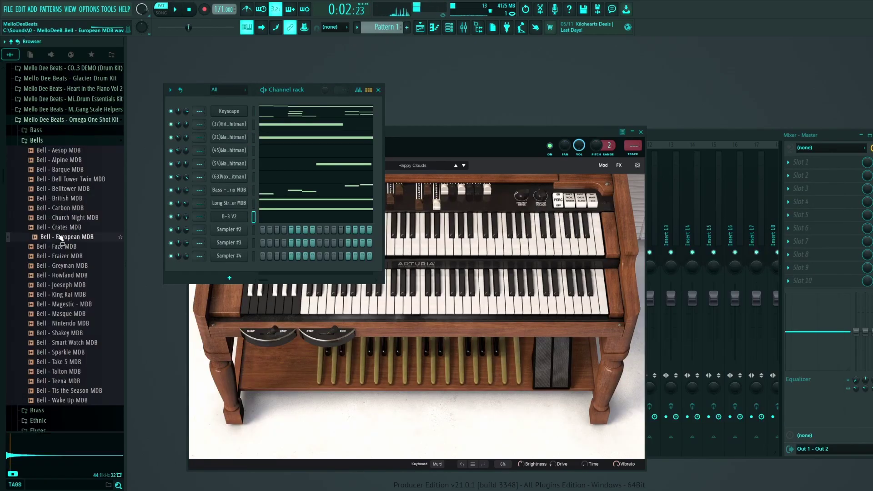
left_click(197, 241)
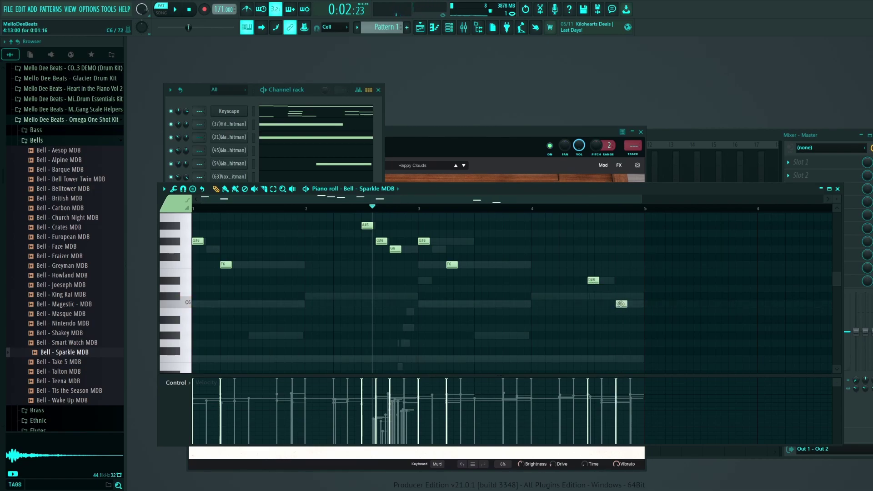
key("space")
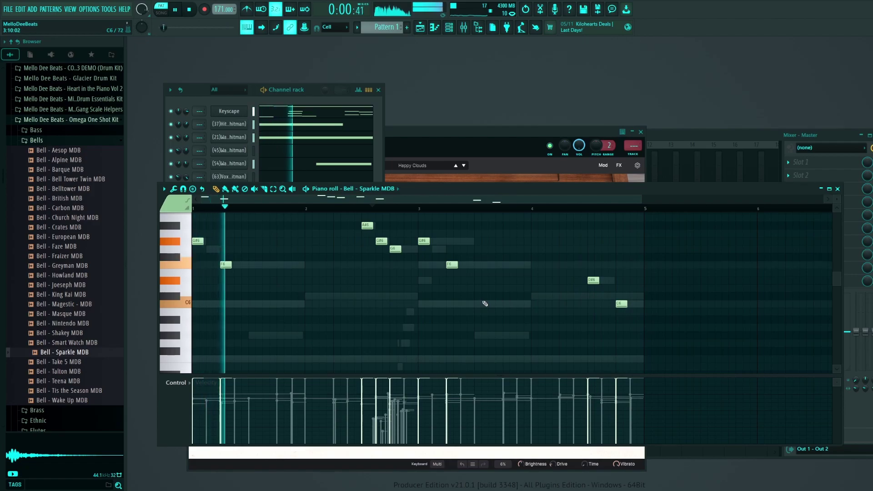
Step: Thin the Bell - Sparkle MDB melody to short G#6 and F6 notes in bars 1 and 3, deleting the other notes
scroll(485, 303, "up", 3)
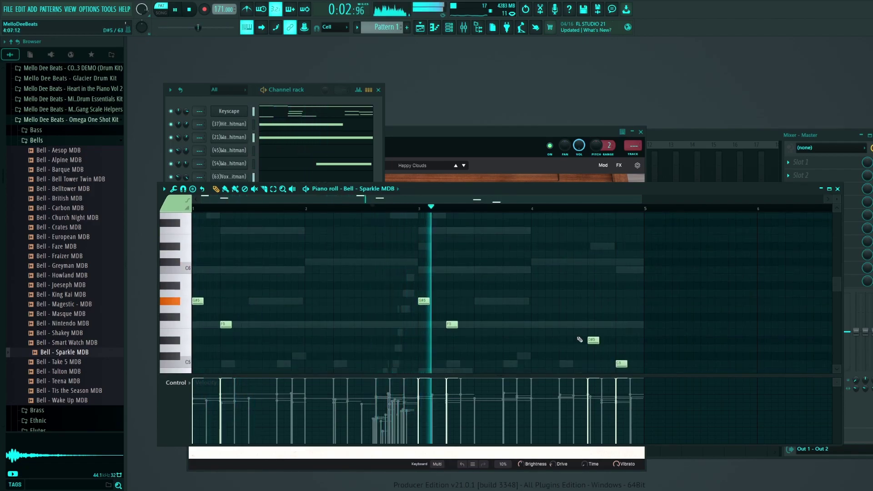
right_click(621, 363)
right_click(593, 341)
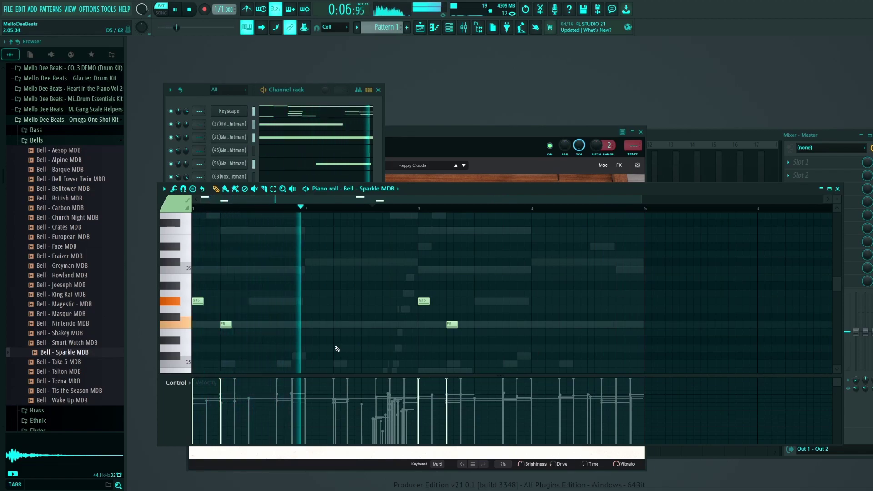
key("space")
scroll(267, 299, "up", 3)
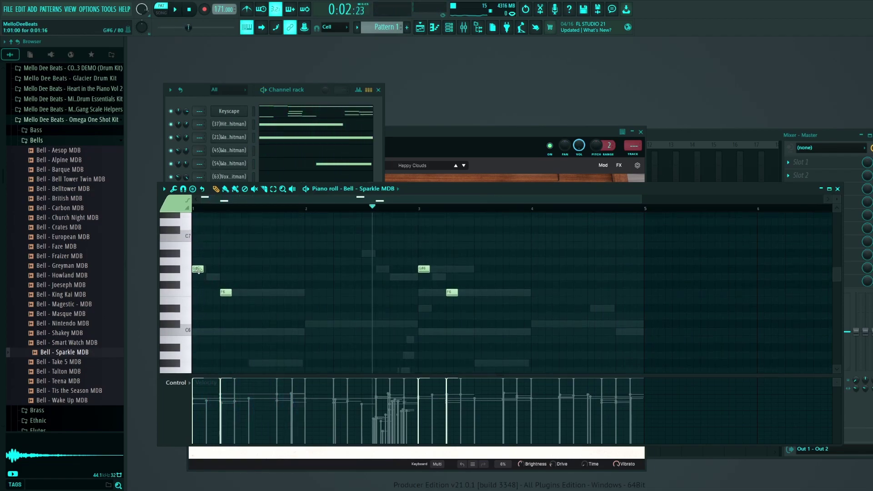
scroll(518, 254, "down", 6)
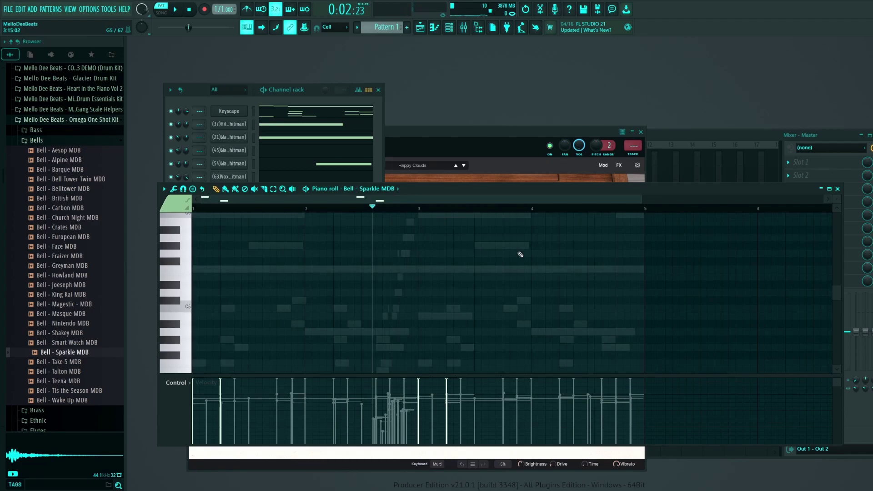
scroll(521, 254, "up", 1)
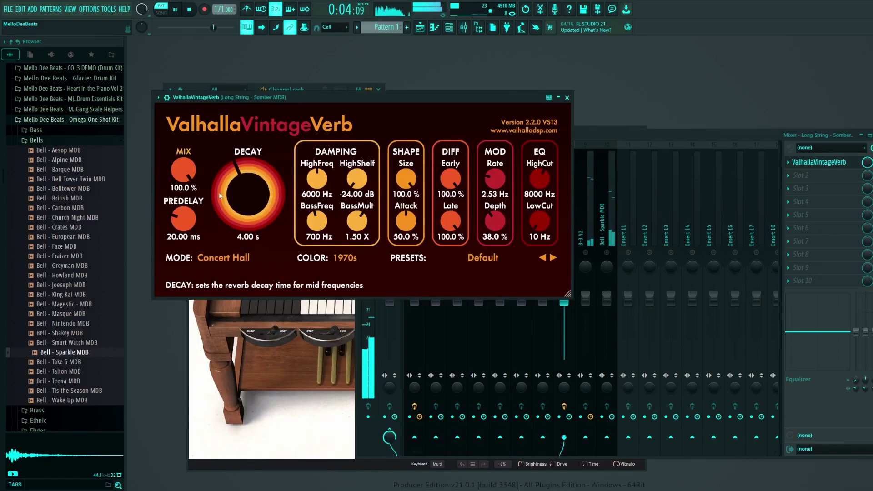
Step: Lower the ValhallaVintageVerb mix on the Long String - Somber MDB mixer track
left_click_drag(184, 171, 202, 224)
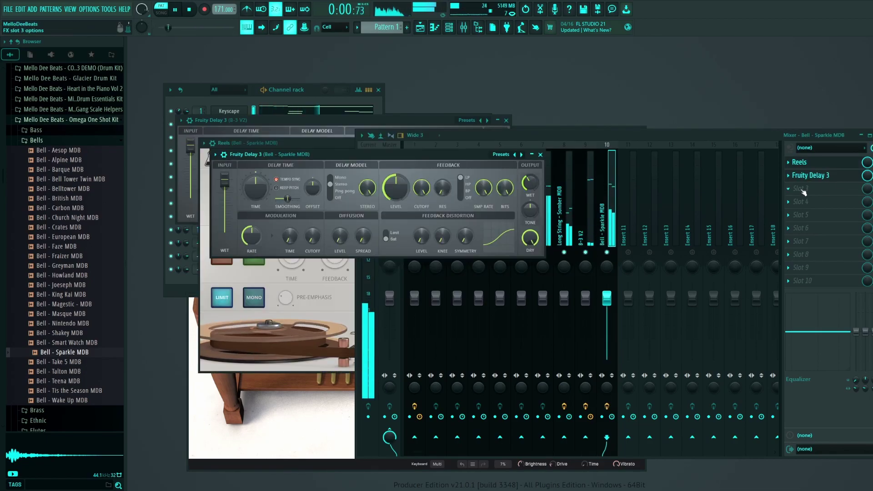
Step: Add Fruity parametric EQ 2 to the Bell - Sparkle MDB track with the 20Hz + 18kHz cut preset and raise its low-cut frequency
left_click(797, 191)
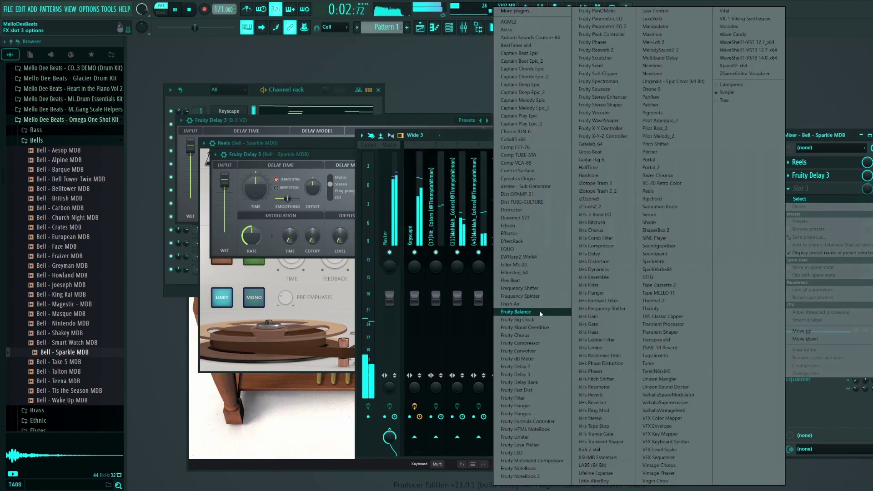
left_click(591, 29)
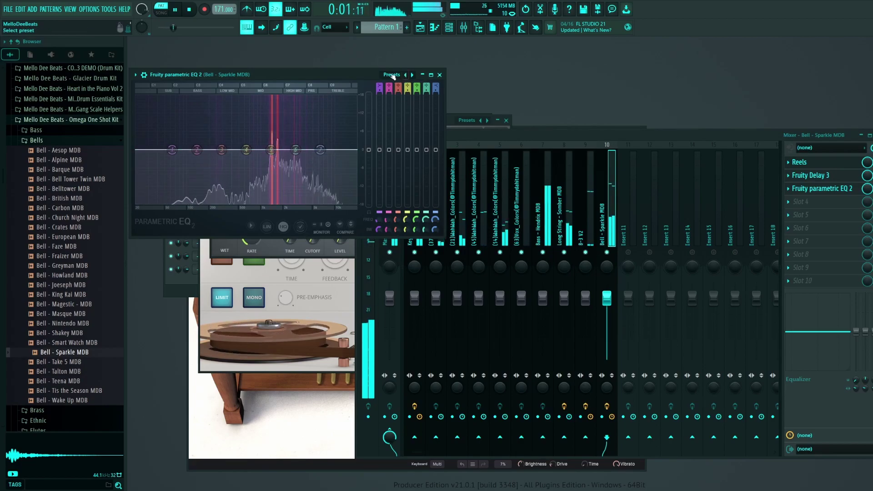
left_click(391, 74)
left_click(414, 97)
left_click_drag(151, 154, 254, 151)
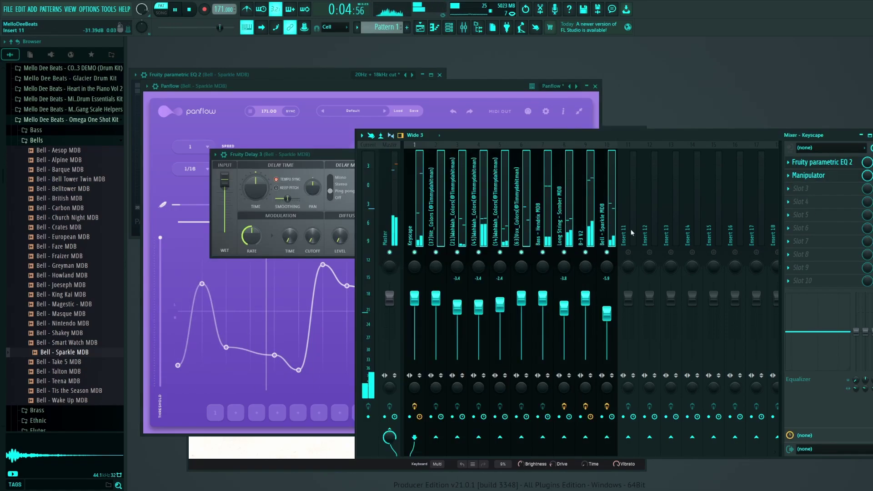
Step: Route all instrument mixer tracks from Keyscape through Bell - Sparkle MDB to Insert 11 only
right_click(632, 233)
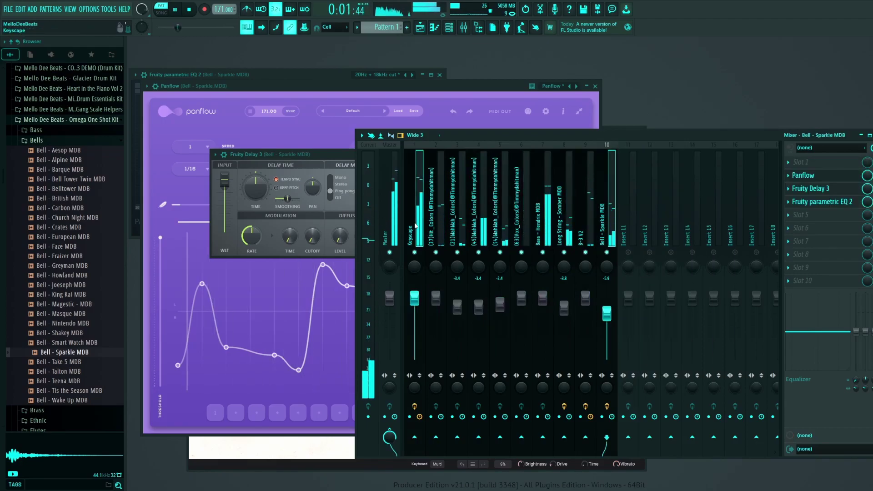
left_click_drag(416, 226, 568, 225)
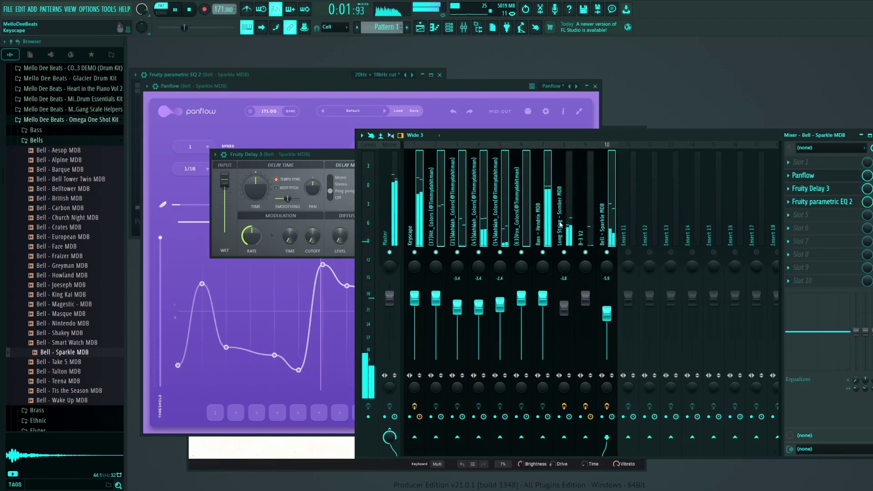
right_click(635, 440)
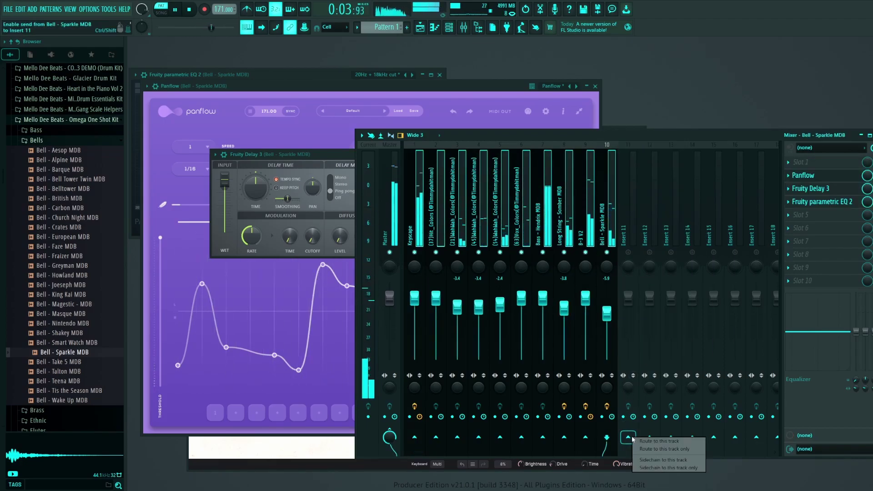
left_click(657, 450)
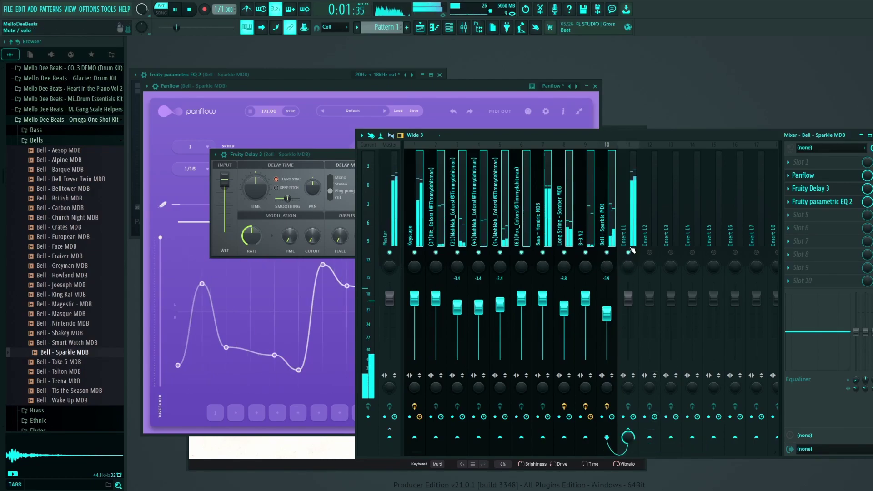
Step: Rename mixer track Insert 11 as Melody Bus
right_click(630, 234)
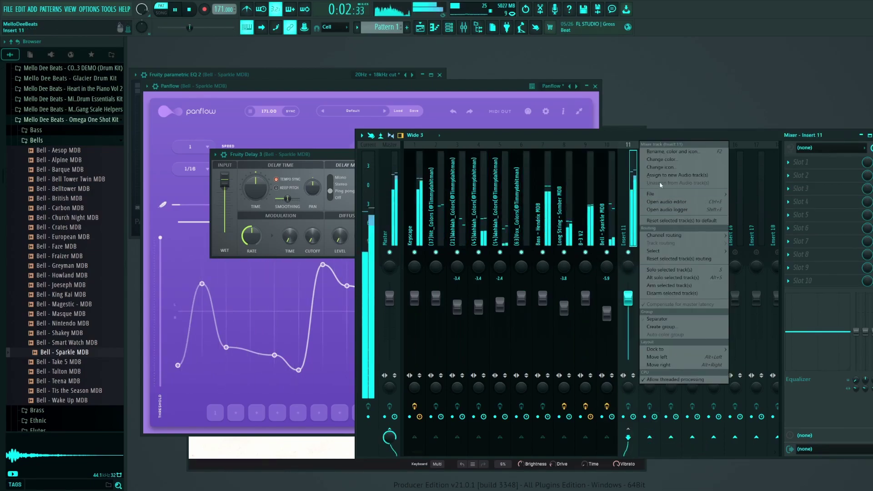
left_click(665, 152)
type("Melody Bus")
key("Return")
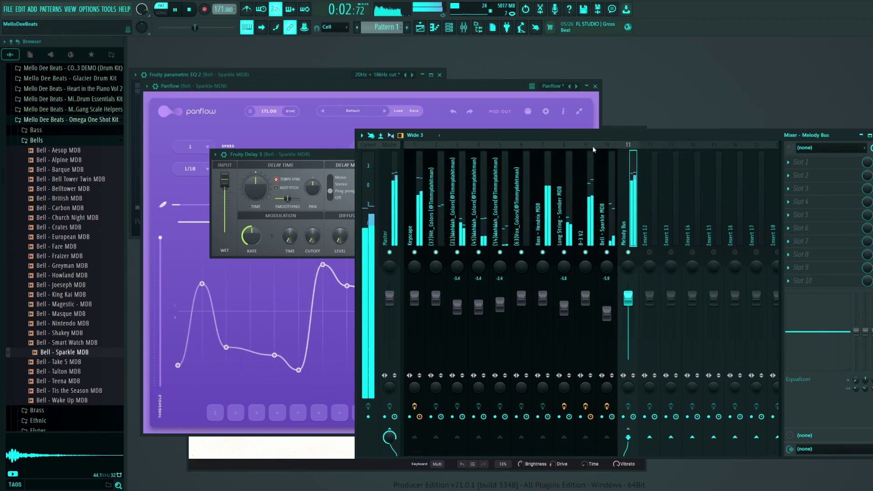
Step: Lower the instrument track faders by about 3.2 dB and reduce the Melody Bus volume while checking the level in playback
key("space")
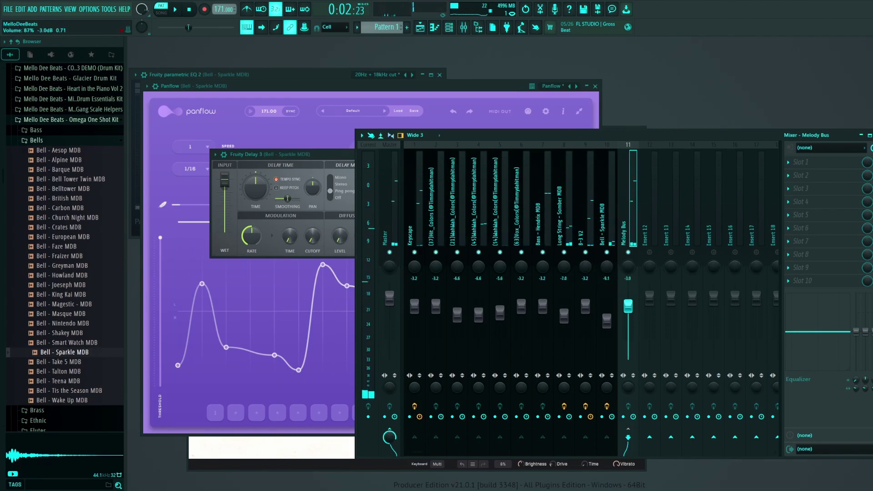
key("space")
mouse_move(628, 306)
left_mouse_down()
mouse_move(628, 335)
mouse_move(633, 321)
left_mouse_up()
key("space")
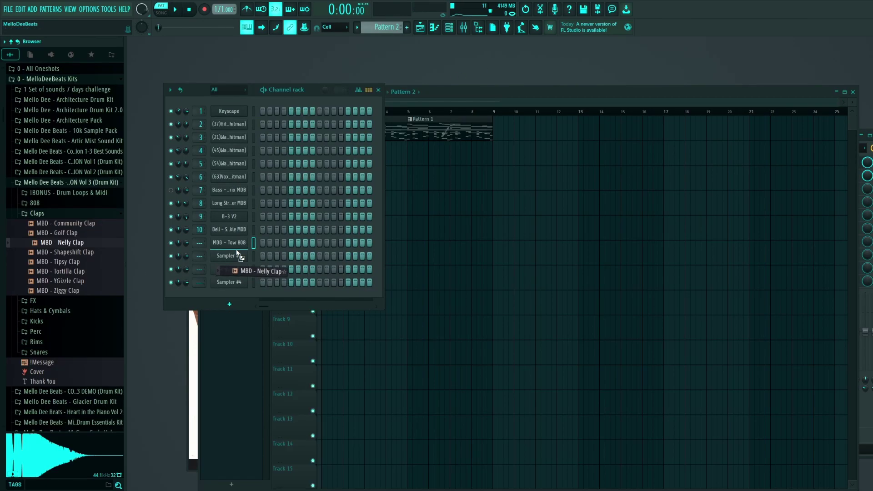
Step: In Pattern 2, add an MBD - Nelly Clap channel with a hit on step 9 and write an eight-bar MDB - Rage 808 line
left_click_drag(254, 267, 280, 252)
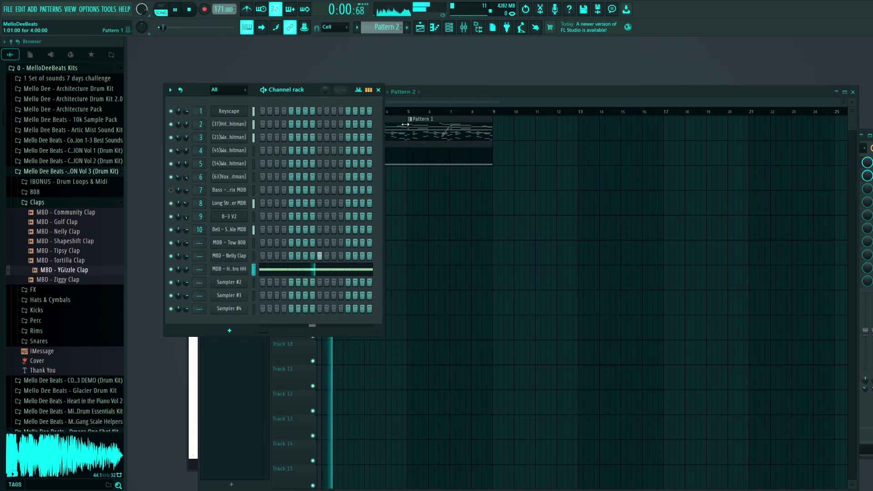
left_click(406, 103)
left_click_drag(186, 111, 186, 109)
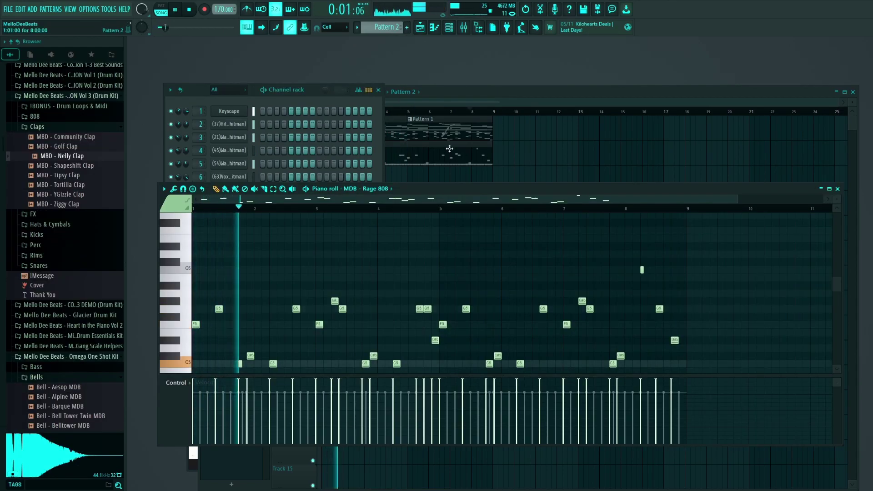
scroll(632, 250, "down", 3)
scroll(484, 277, "up", 2)
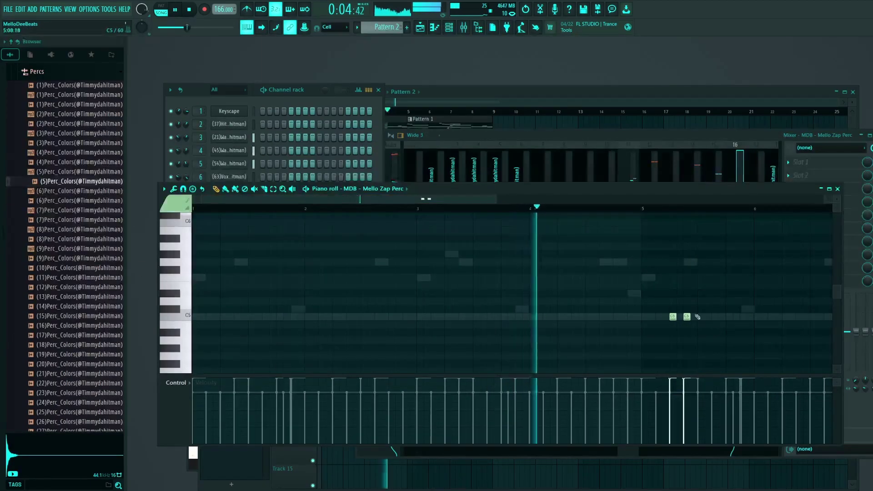
Step: Place MDB - Mello Zap Perc hits on C5 in bar 5 and MDB - Jungle Perc hits on F5 near the end of bar 2
left_click(680, 317)
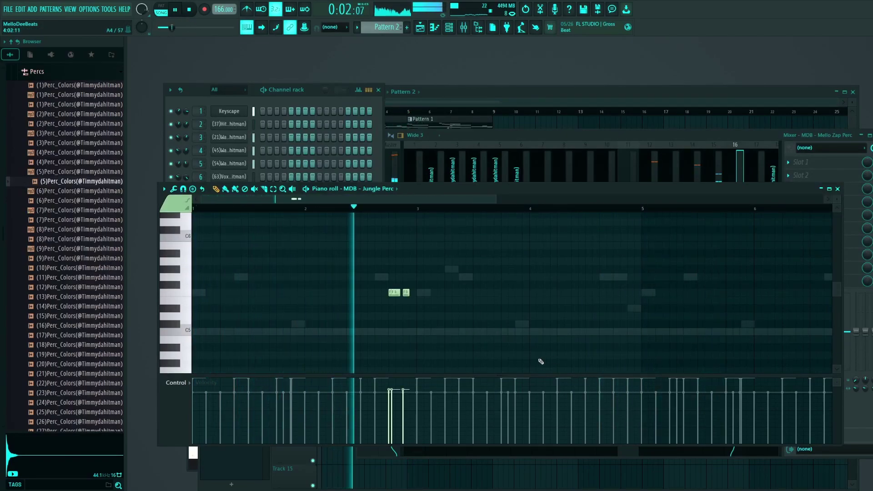
key("space")
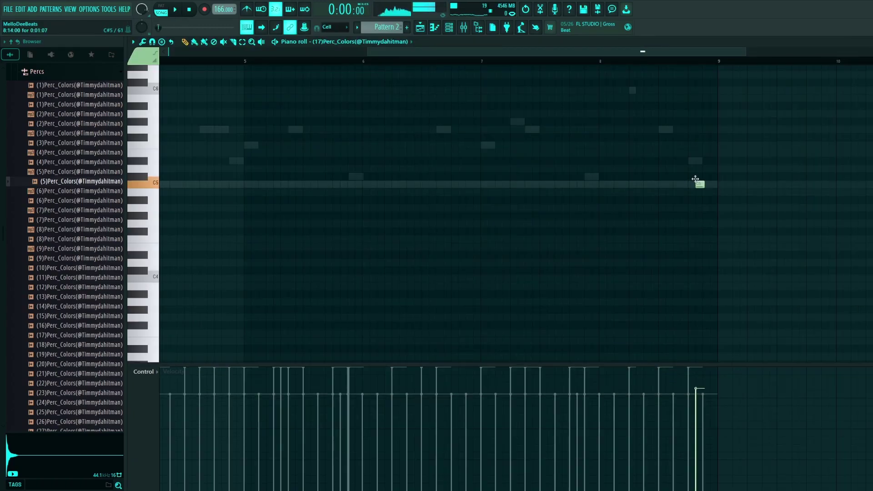
Step: Place three short (17)Perc_Colors hits on C5 at the end of bar 8 and a (5)Perc_Colors hit on C5 late in bar 7
left_click_drag(705, 174, 706, 182)
key("space")
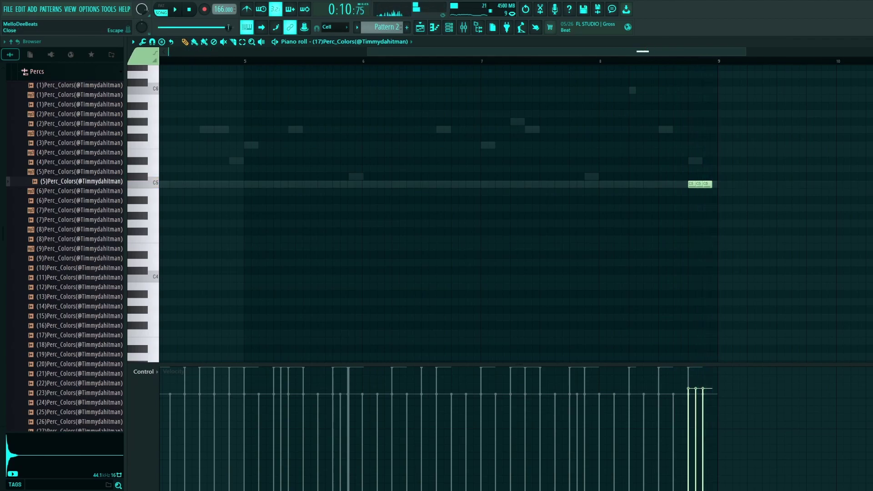
left_click(194, 175)
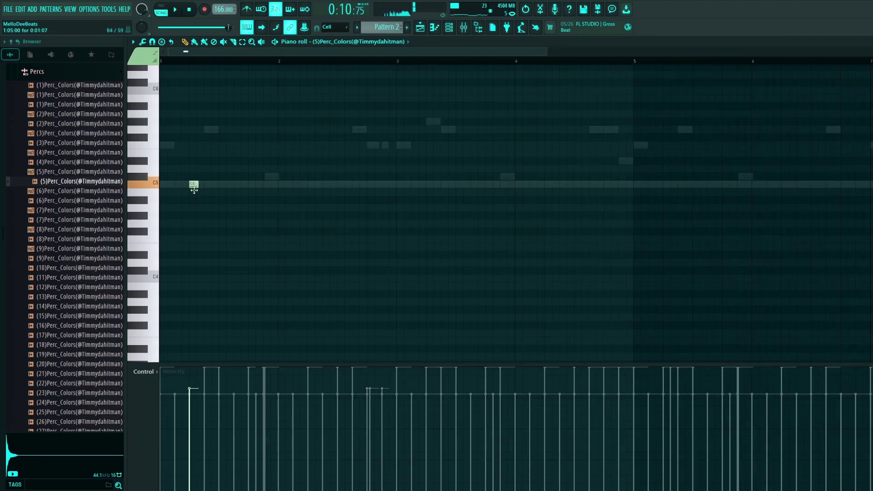
key("space")
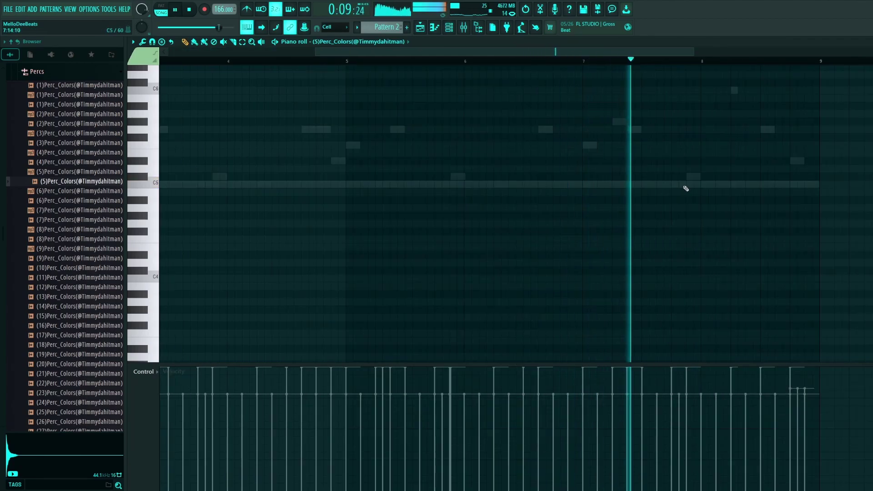
left_click(677, 184)
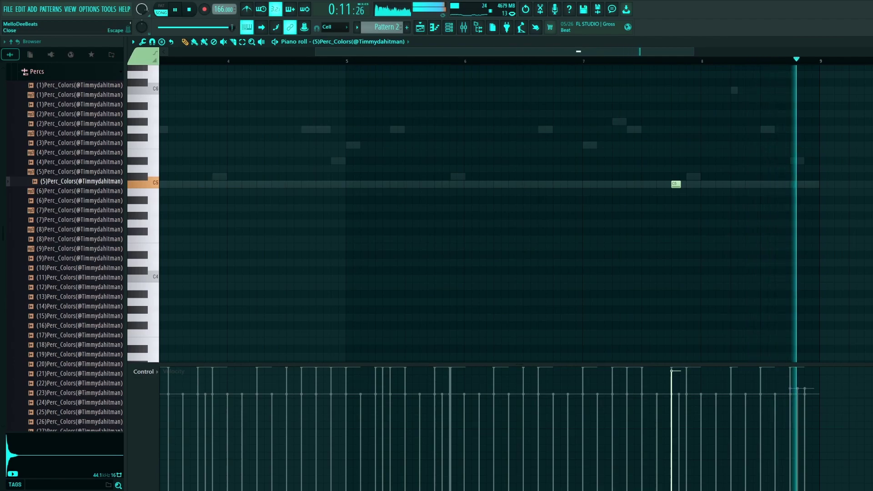
key("space")
left_click(163, 184)
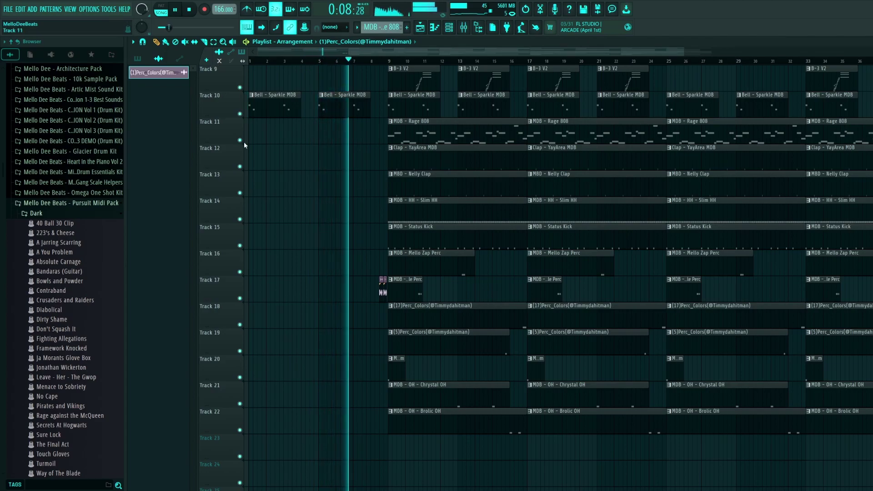
scroll(245, 145, "up", 4)
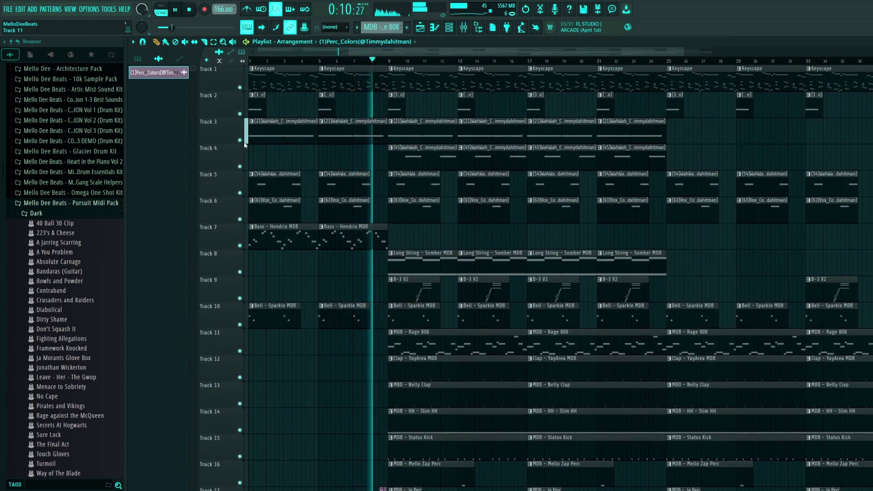